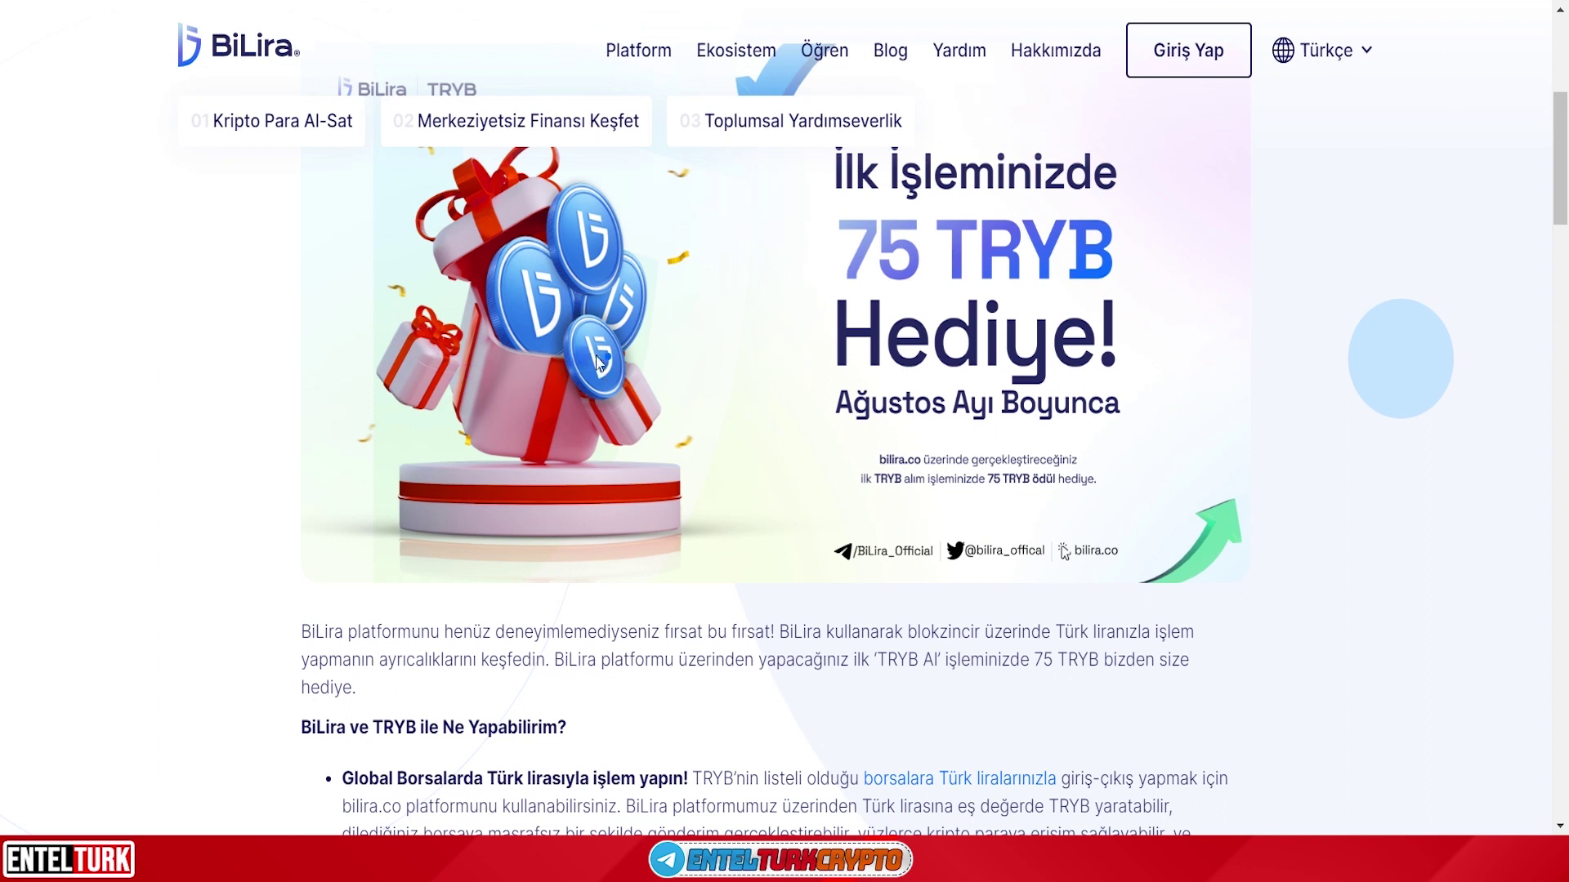
Examine the August campaign banner for the 75 TRYB first-transaction gift on the BiLira blog page.
scroll(389, 335, down, 4)
scroll(453, 418, down, 3)
scroll(833, 384, up, 8)
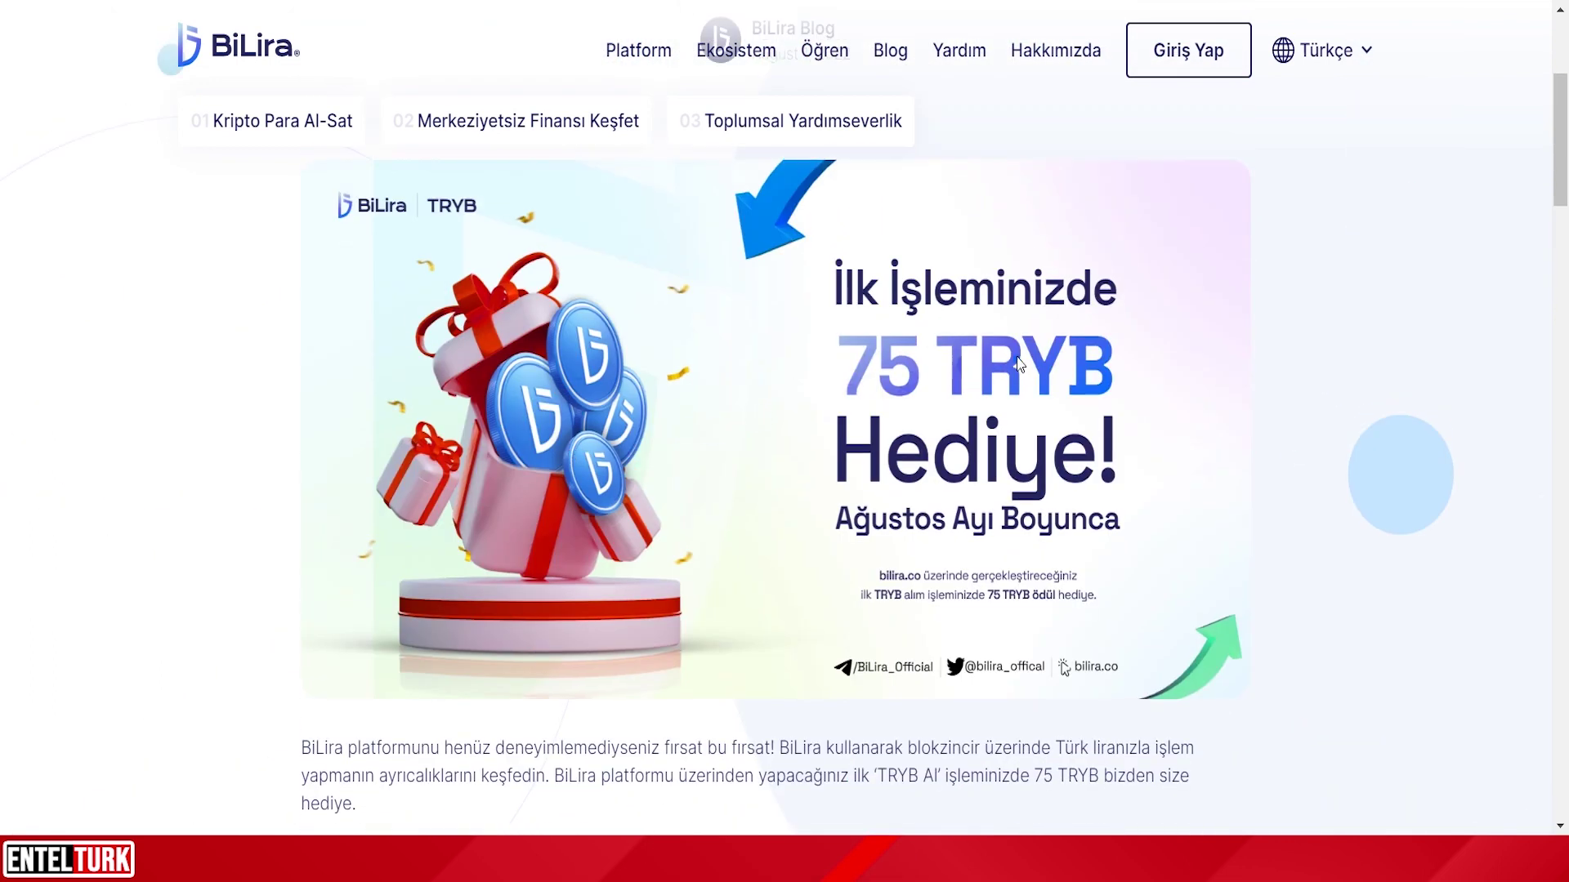
scroll(964, 520, up, 2)
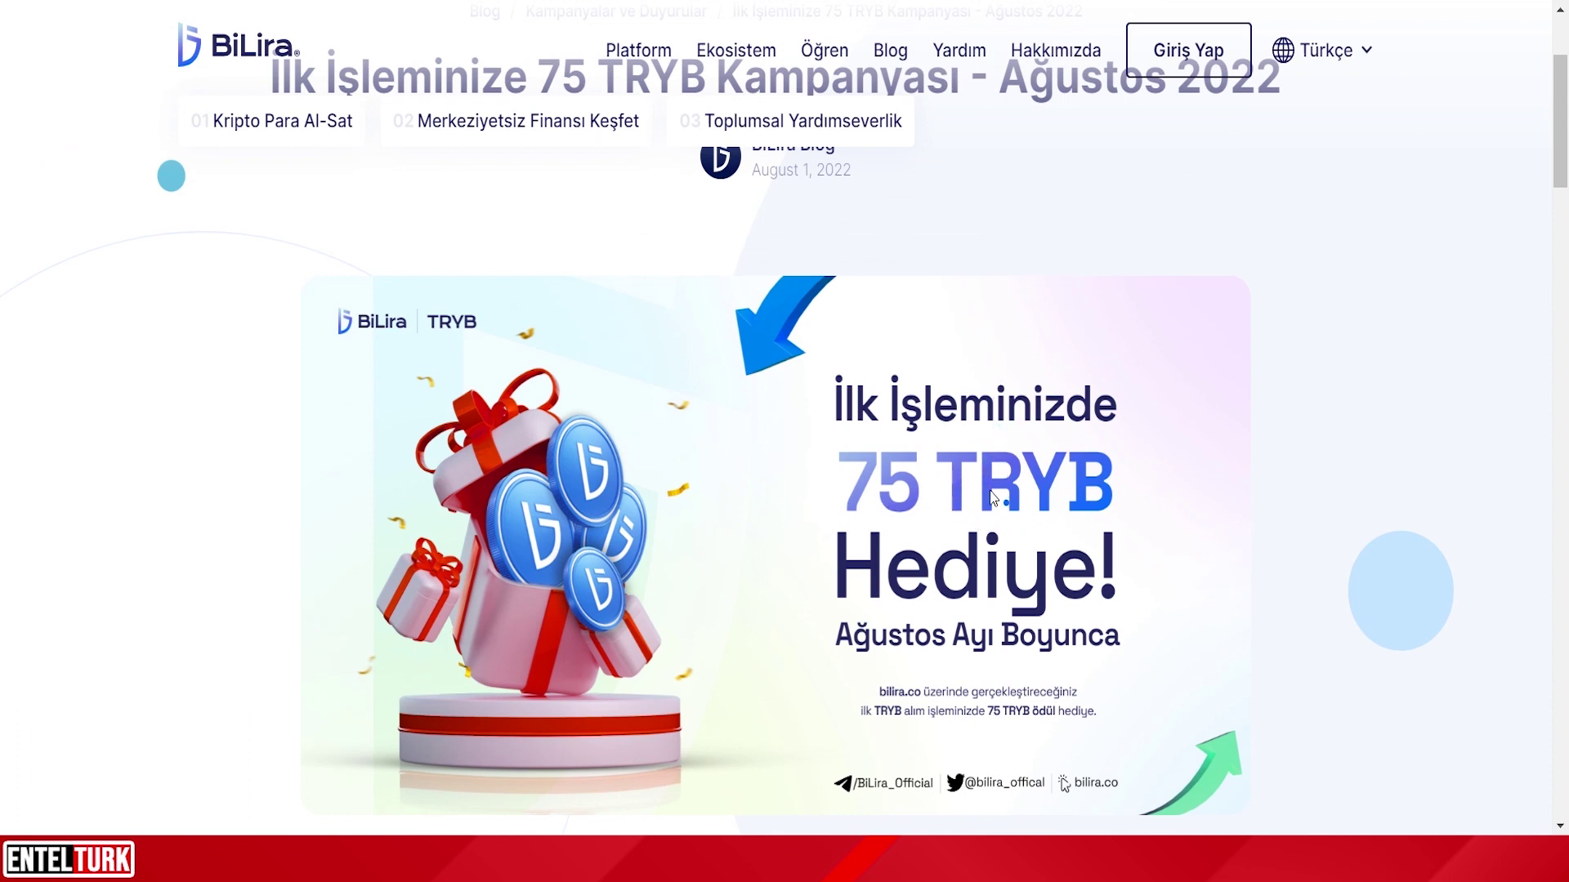
scroll(993, 497, down, 2)
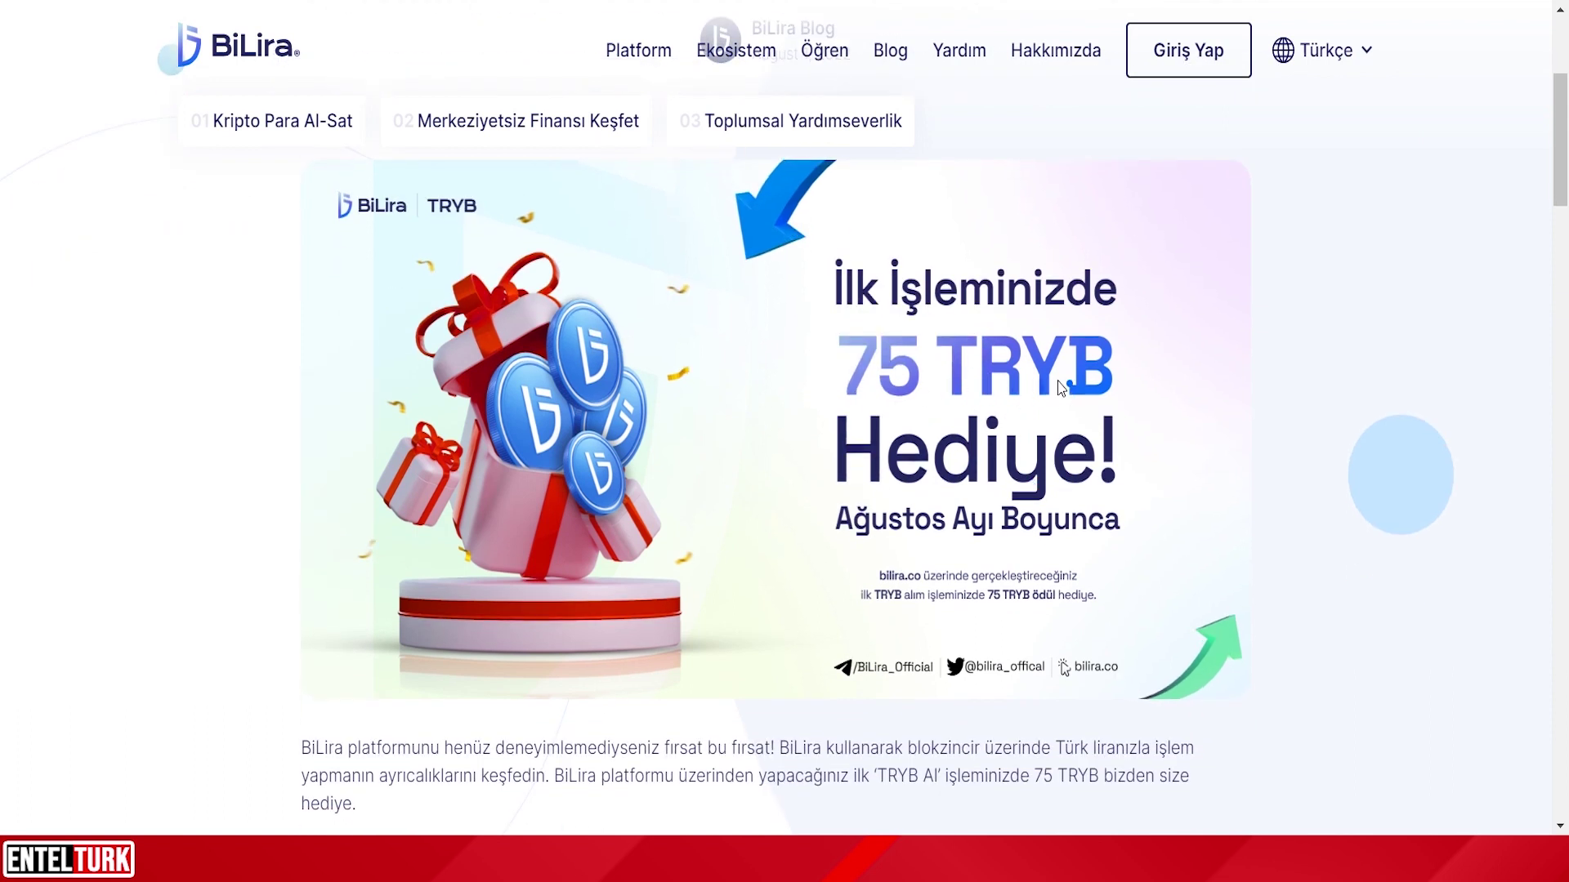
scroll(817, 502, down, 1)
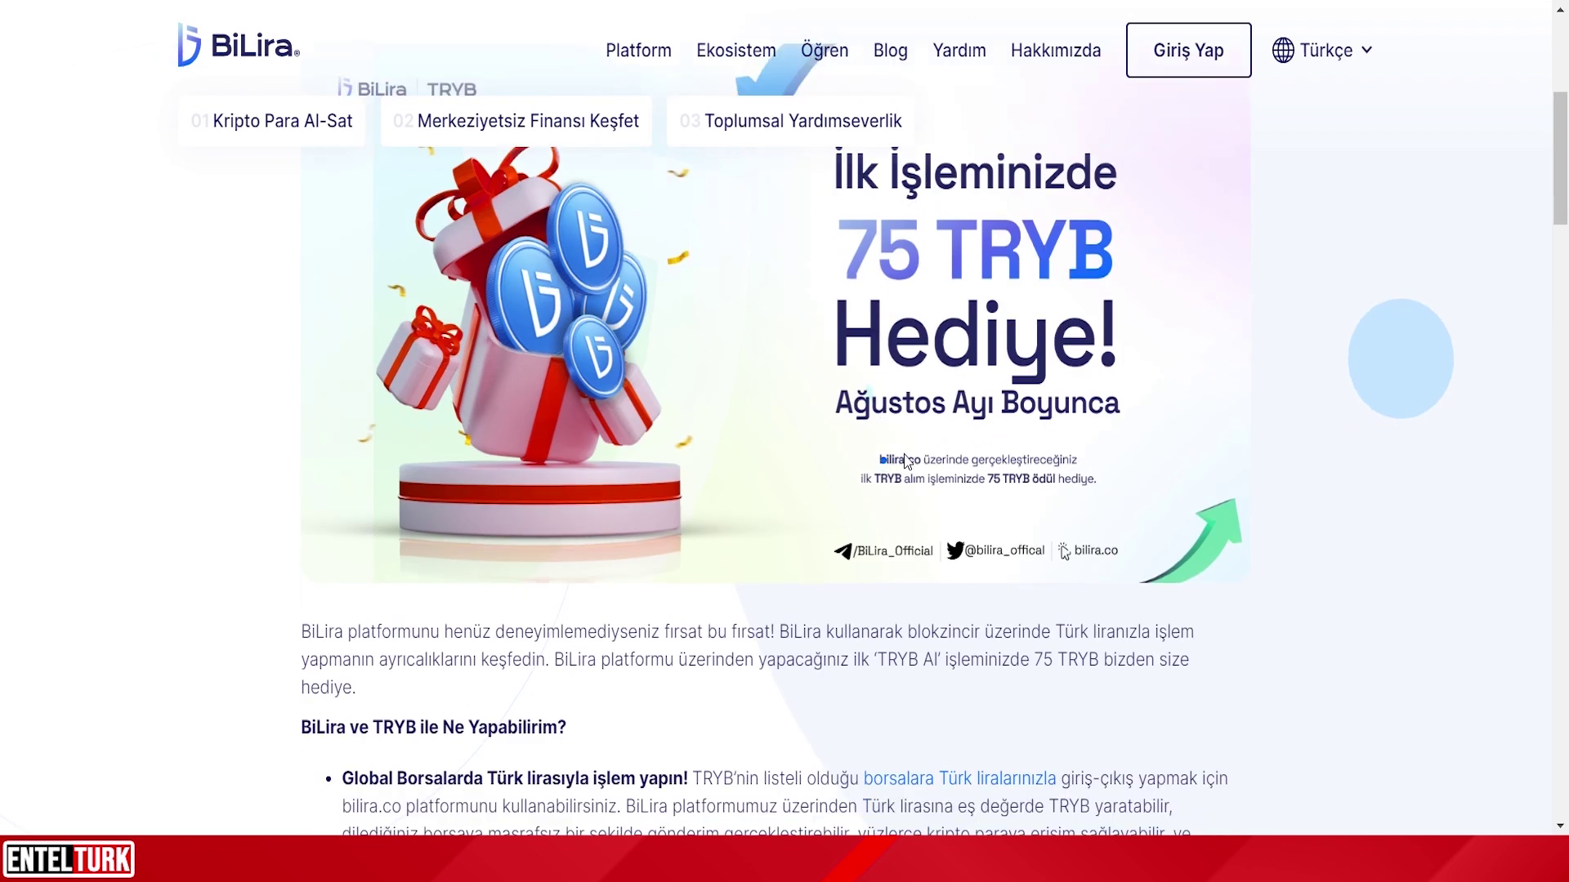
scroll(964, 456, up, 3)
scroll(964, 456, down, 9)
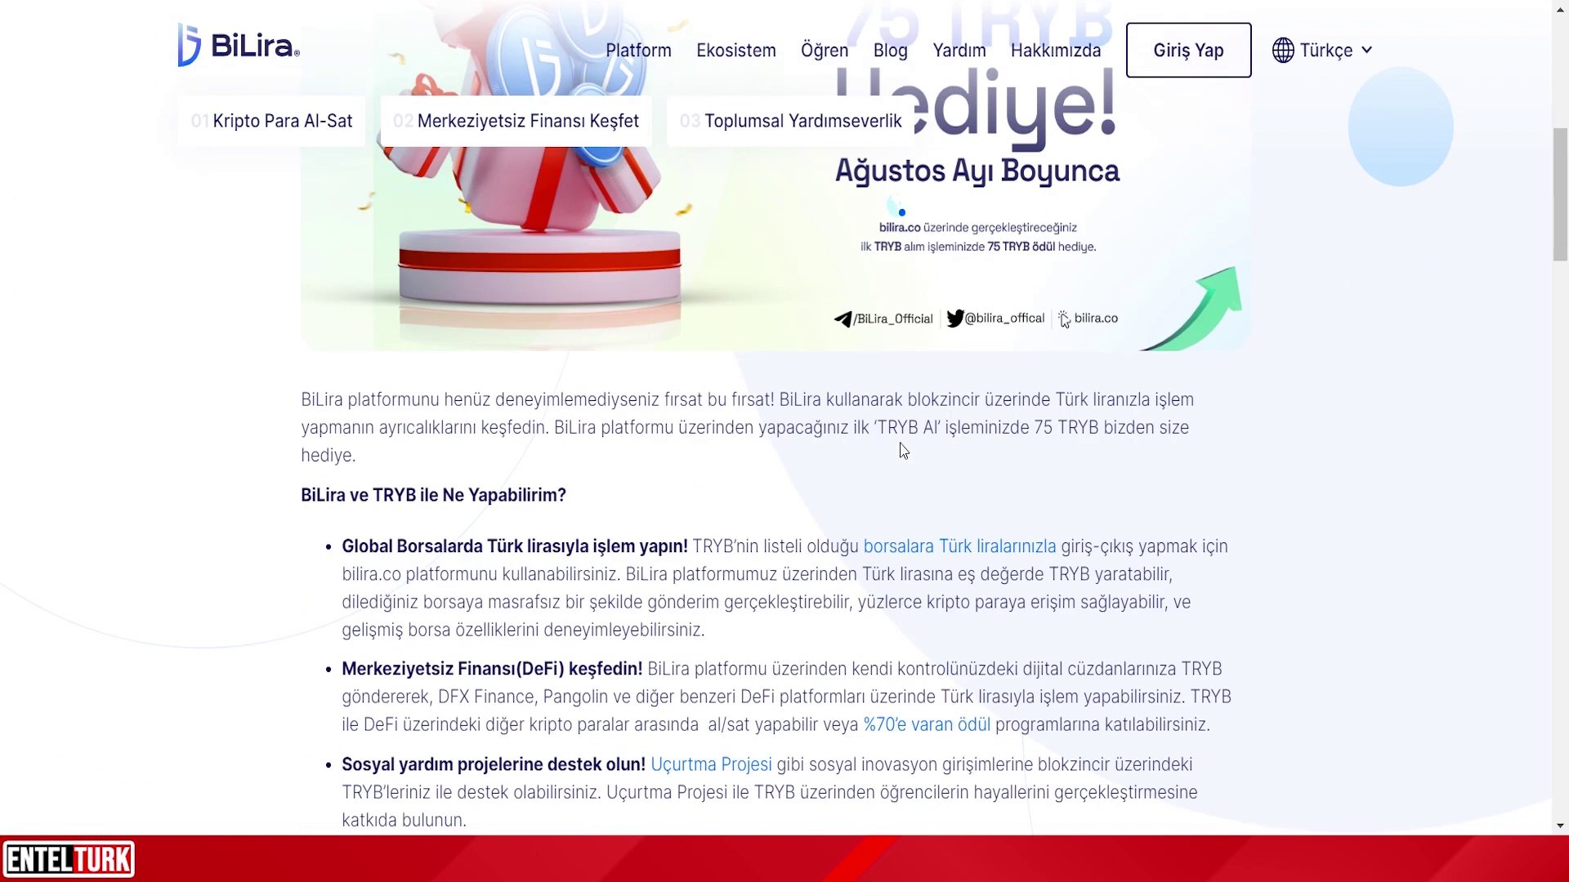
Read what BiLira and TRYB can be used for, continuing down to the campaign terms and details.
scroll(887, 450, down, 2)
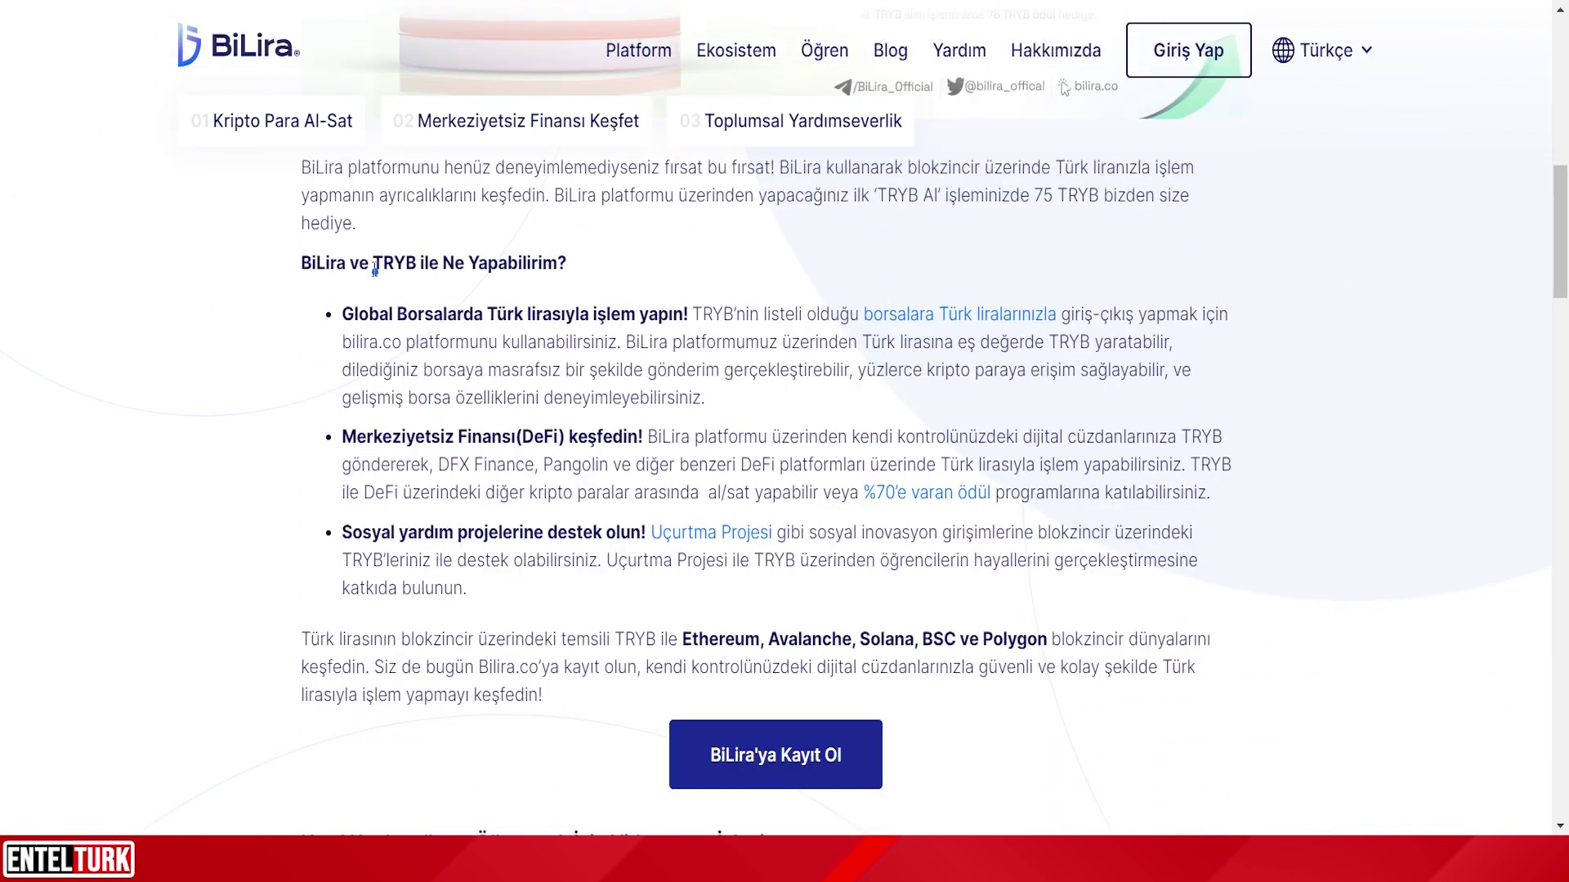
scroll(732, 516, down, 4)
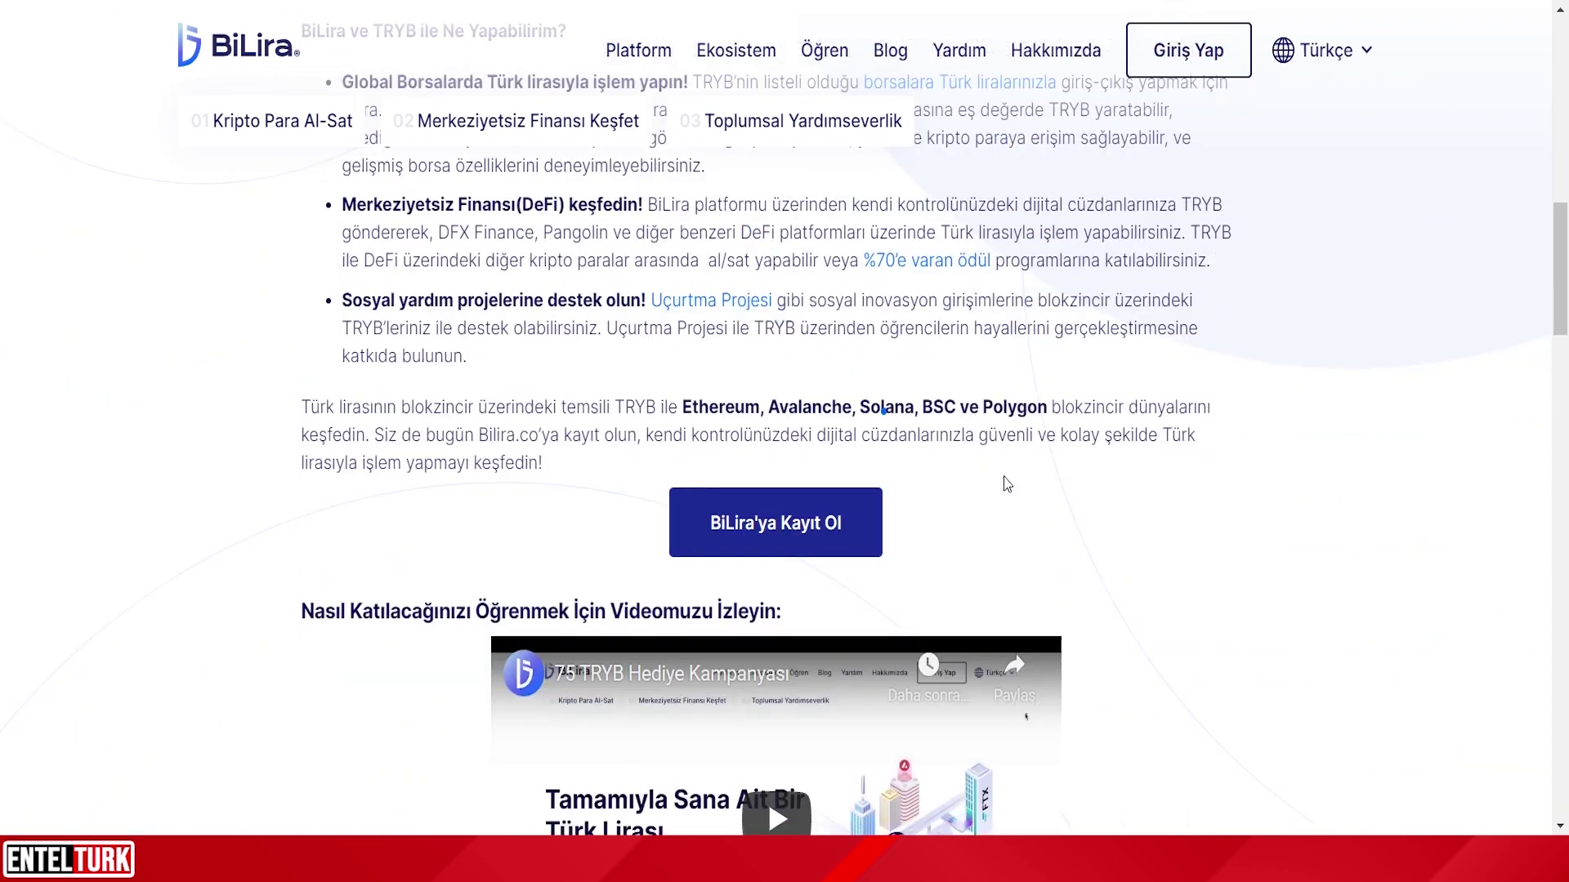
scroll(1282, 420, down, 4)
scroll(1283, 420, up, 8)
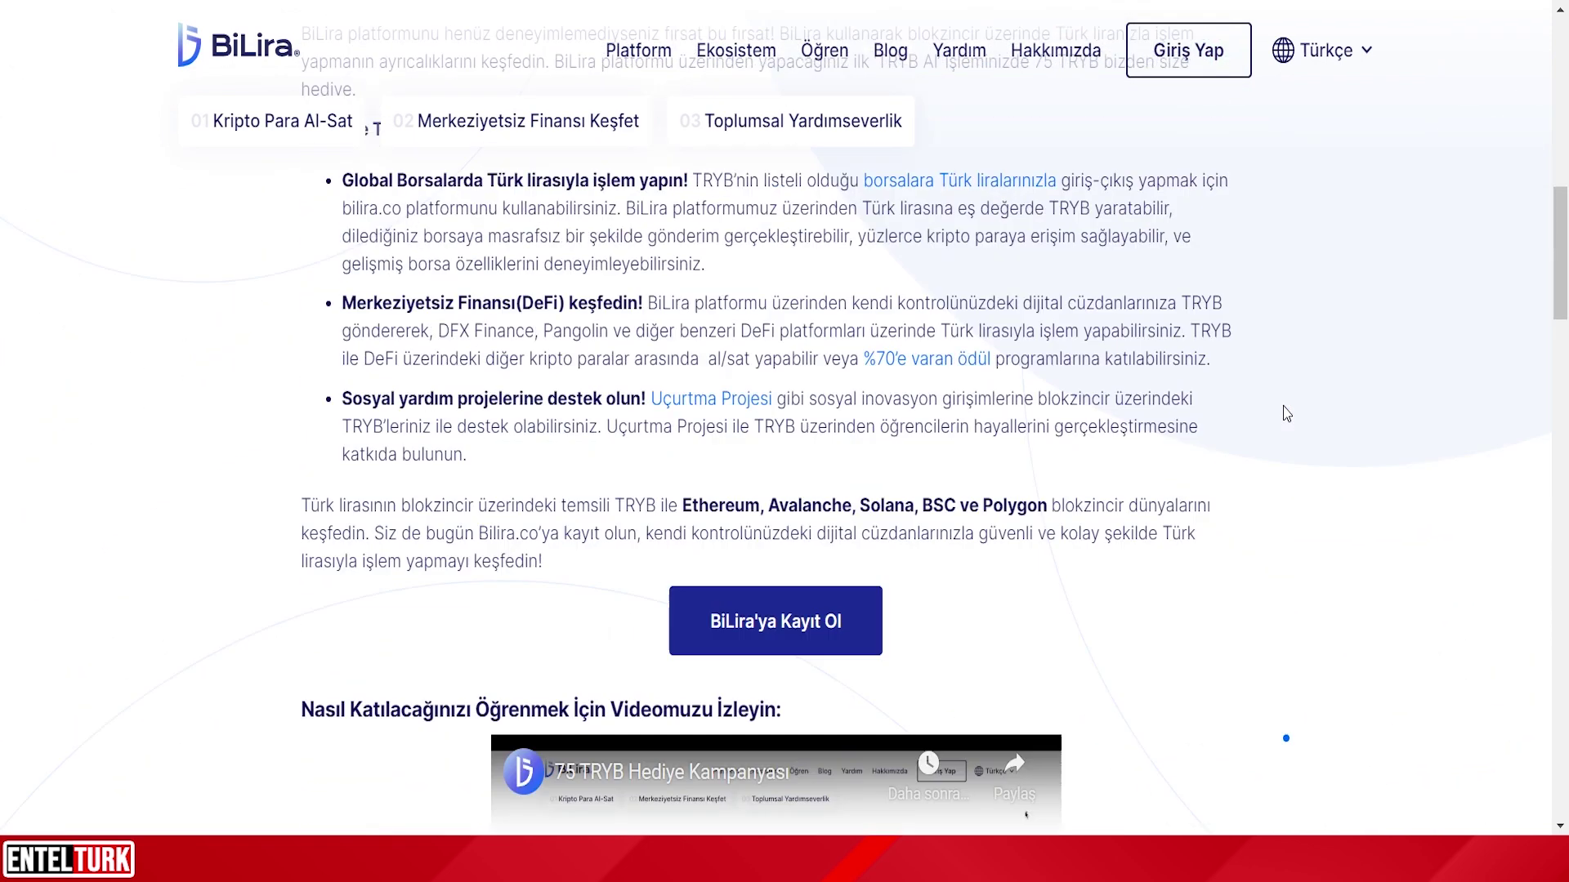
scroll(1284, 410, up, 4)
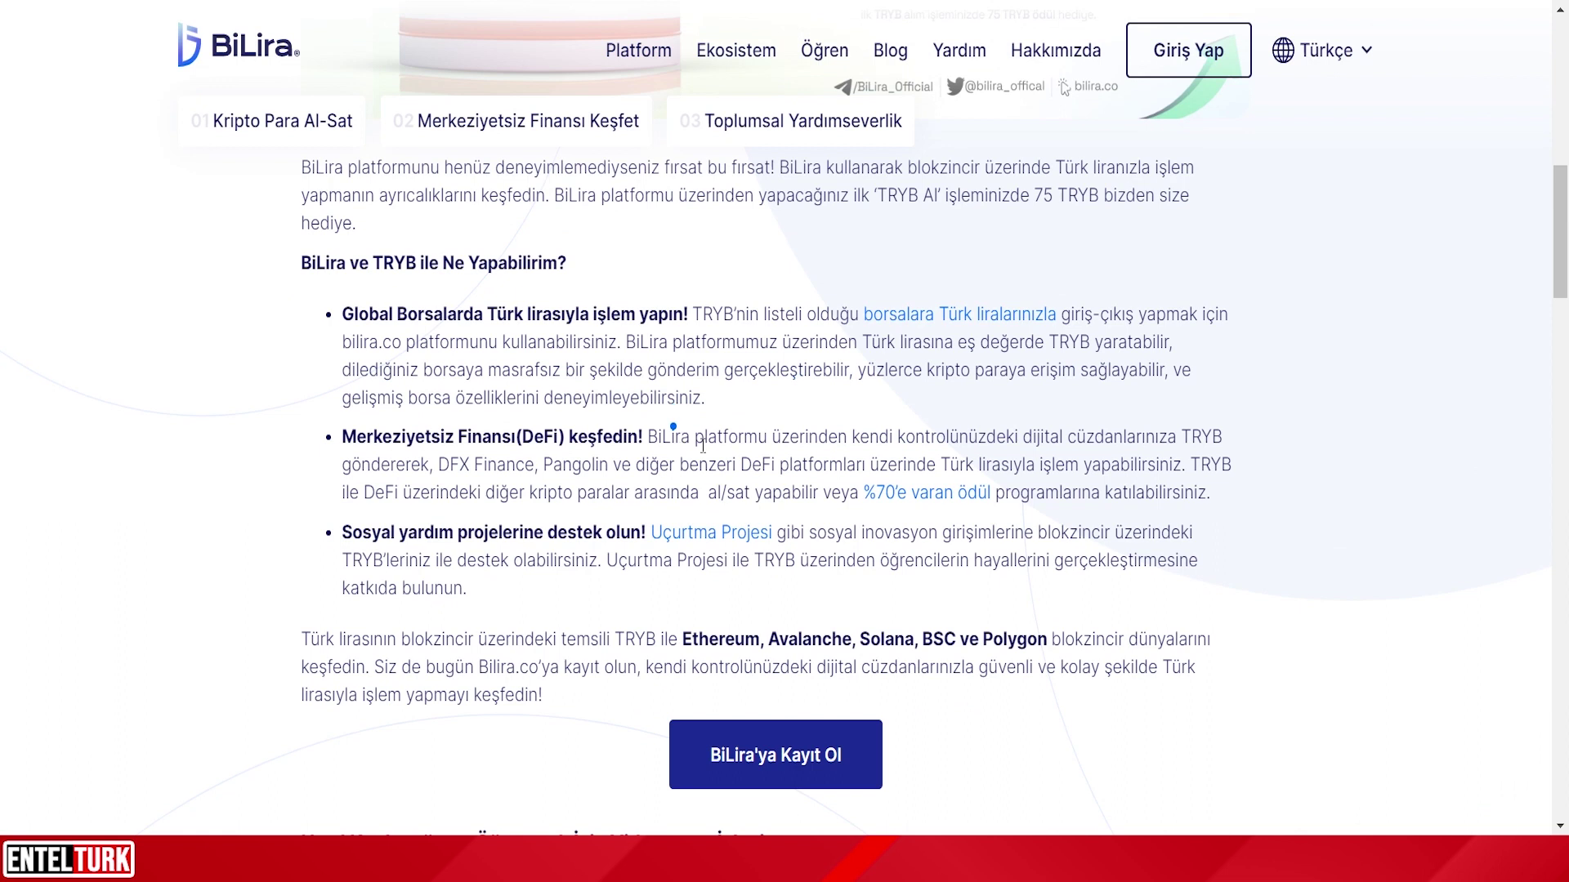
scroll(981, 457, down, 6)
scroll(981, 457, up, 3)
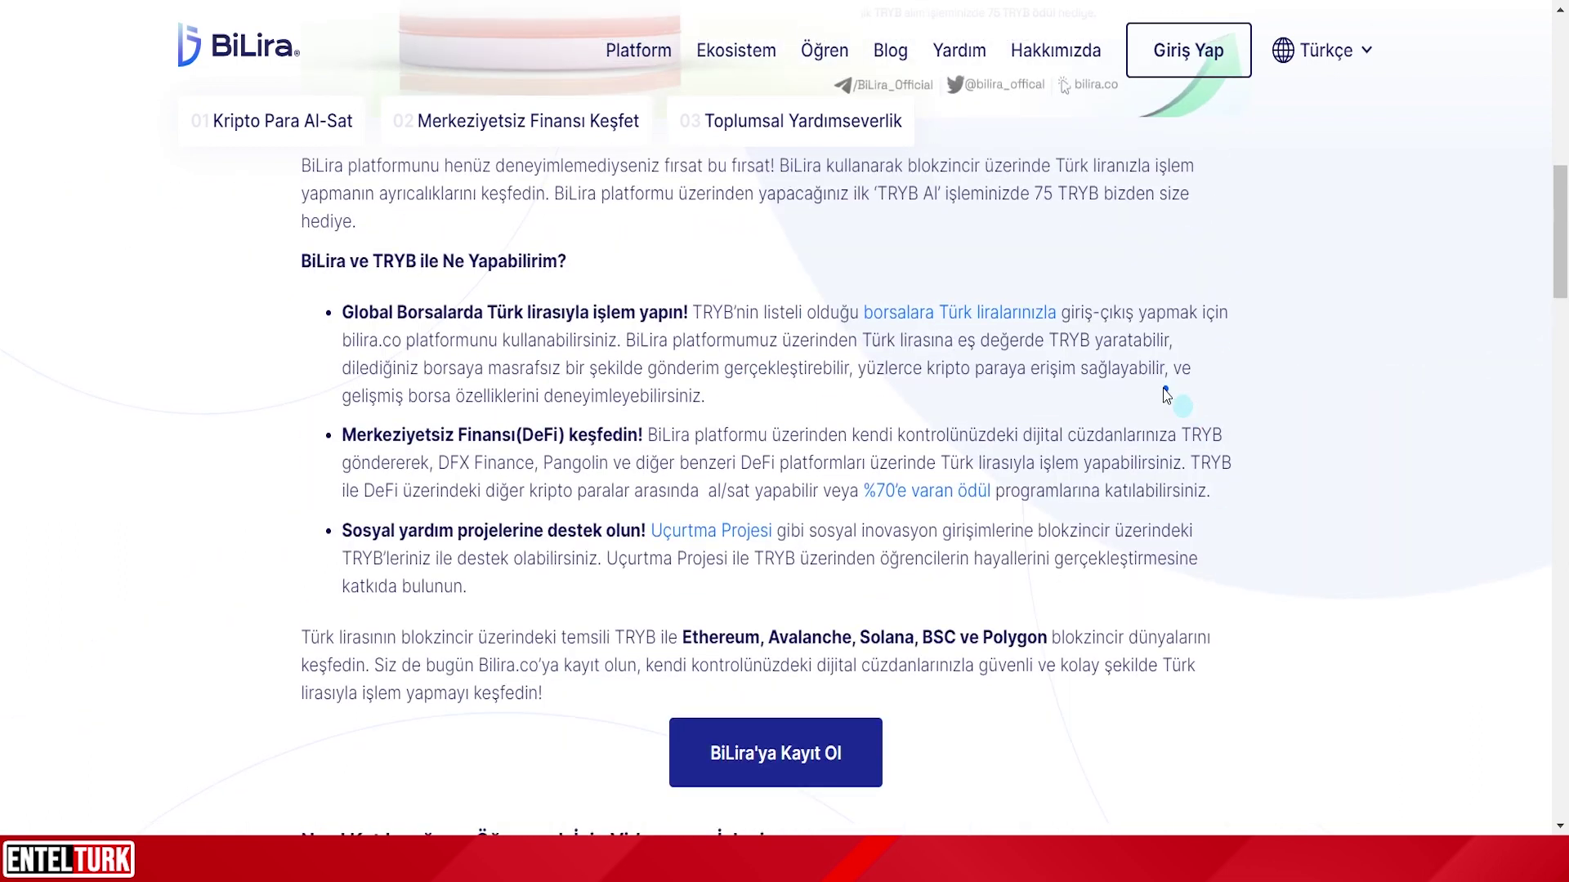
scroll(865, 644, down, 2)
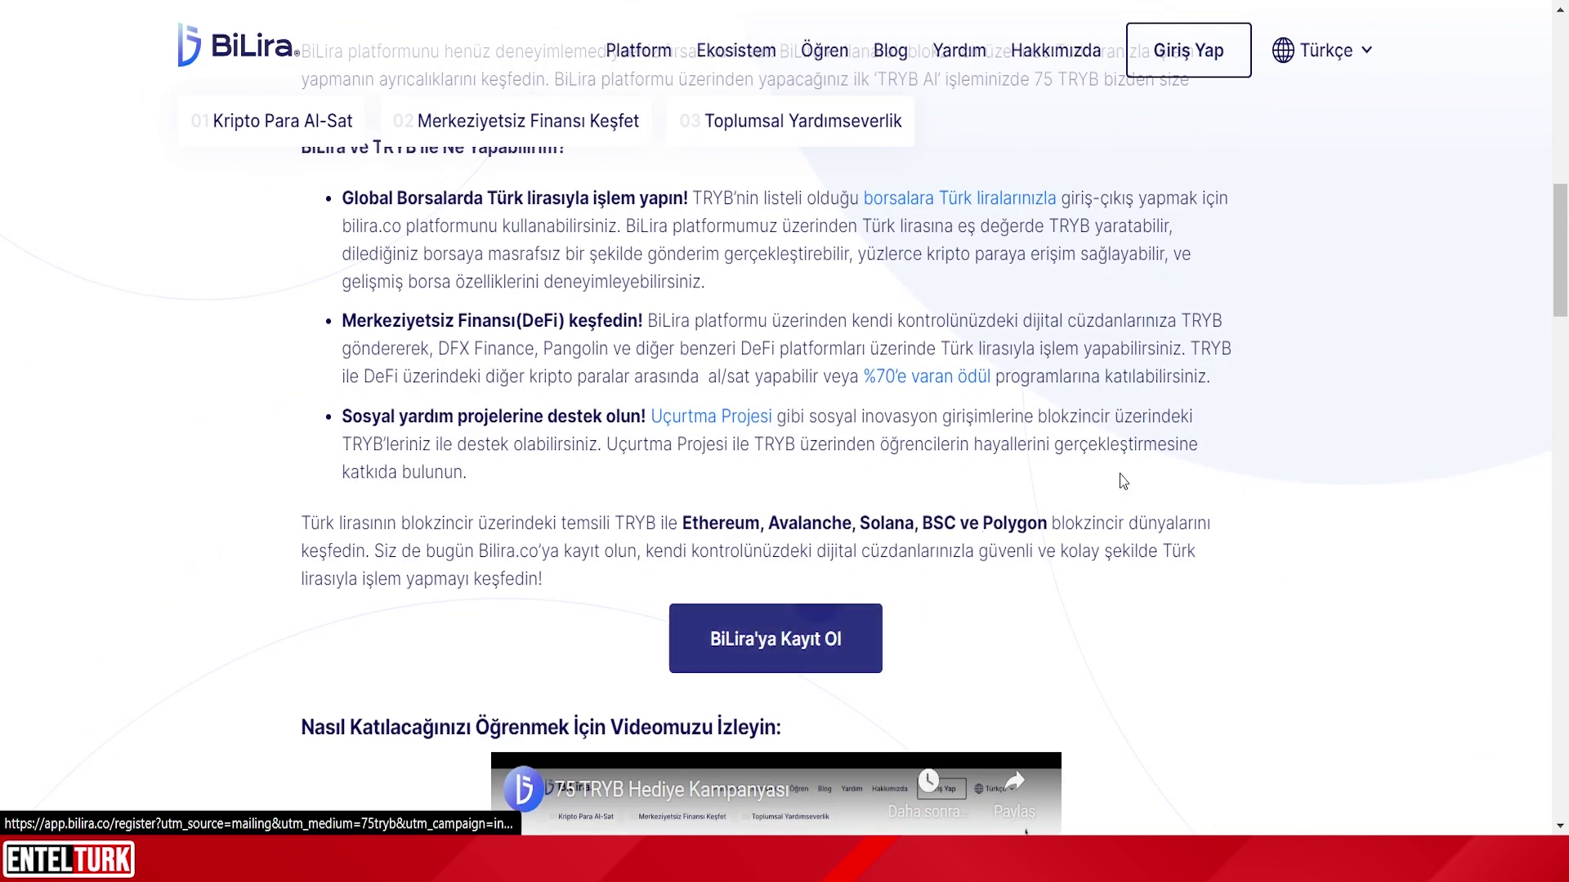
scroll(979, 500, down, 2)
scroll(1029, 425, up, 2)
scroll(1091, 343, down, 1)
scroll(1091, 343, down, 8)
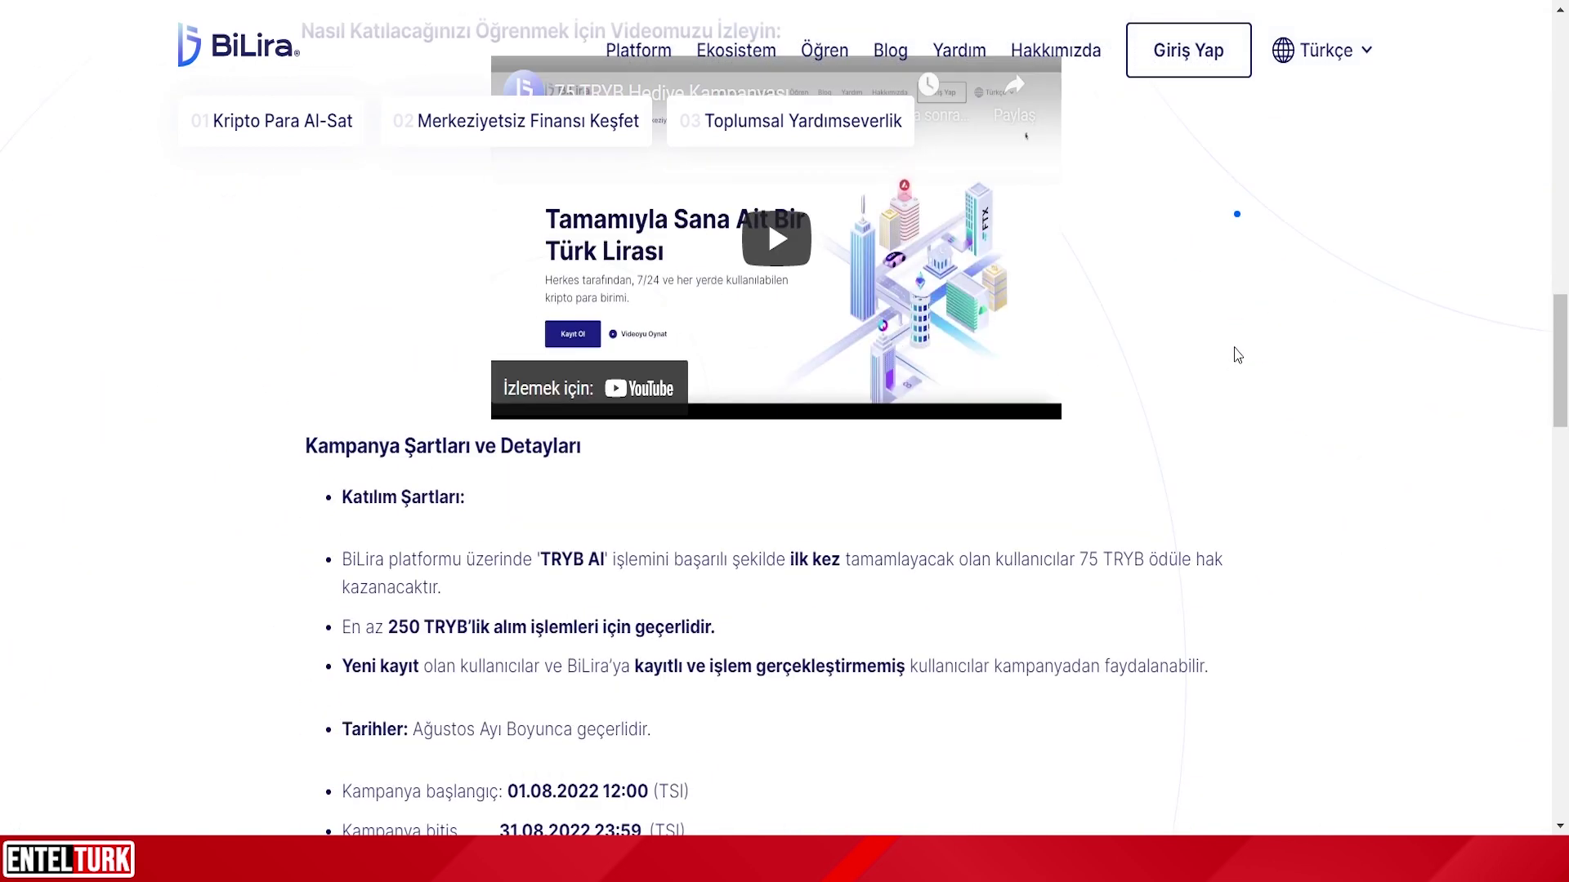
scroll(1237, 353, down, 4)
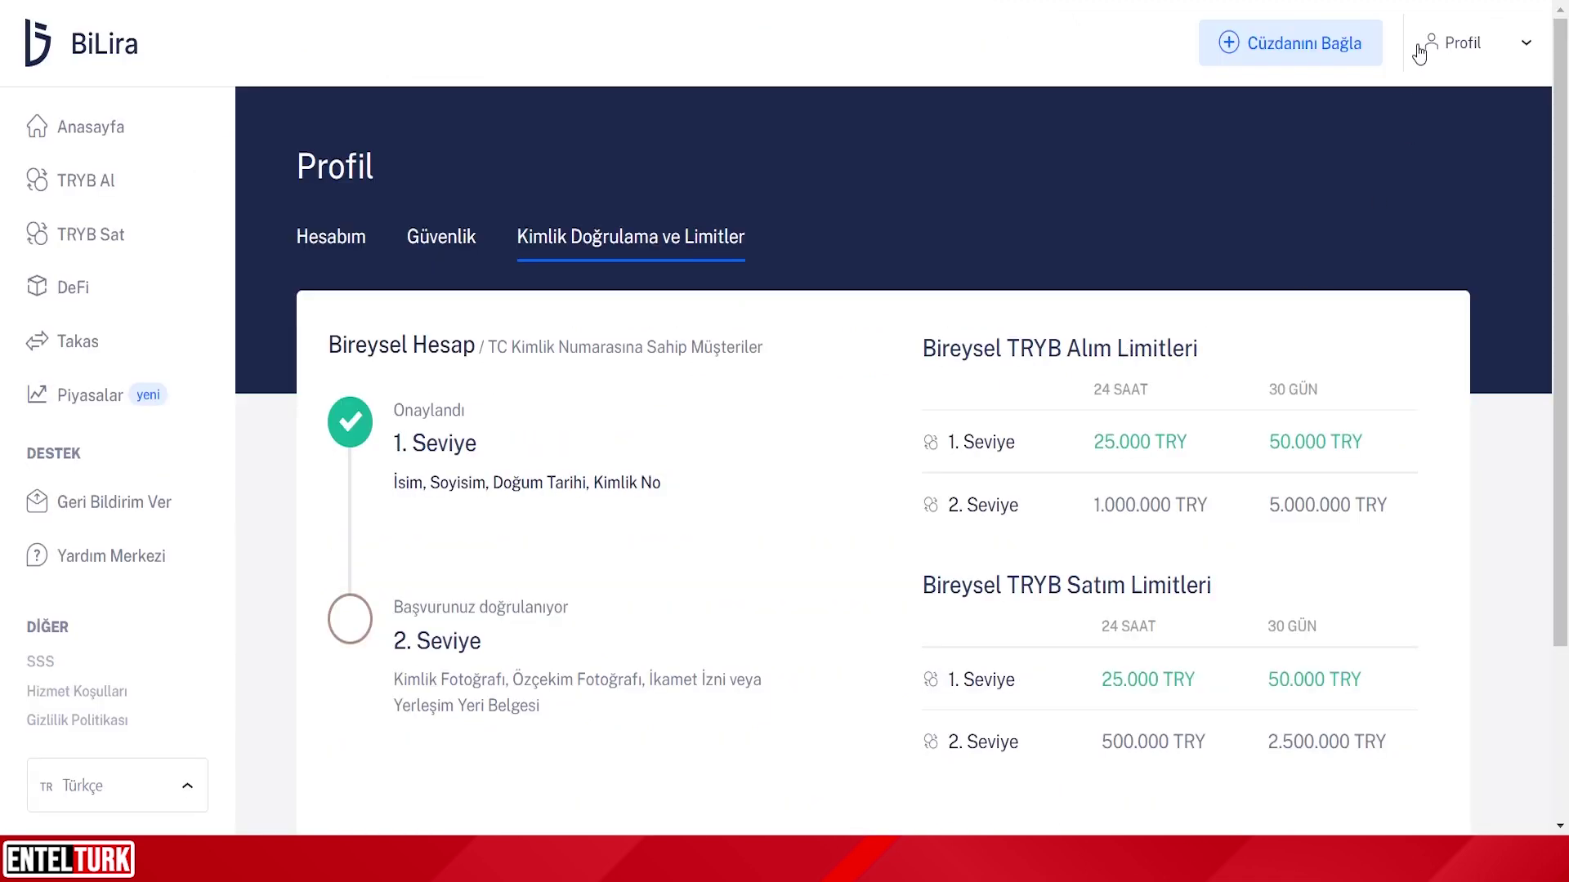
Switch to the BiLira account's profile page, check the profile menu and review the identity verification levels and TRYB limits.
click(1462, 48)
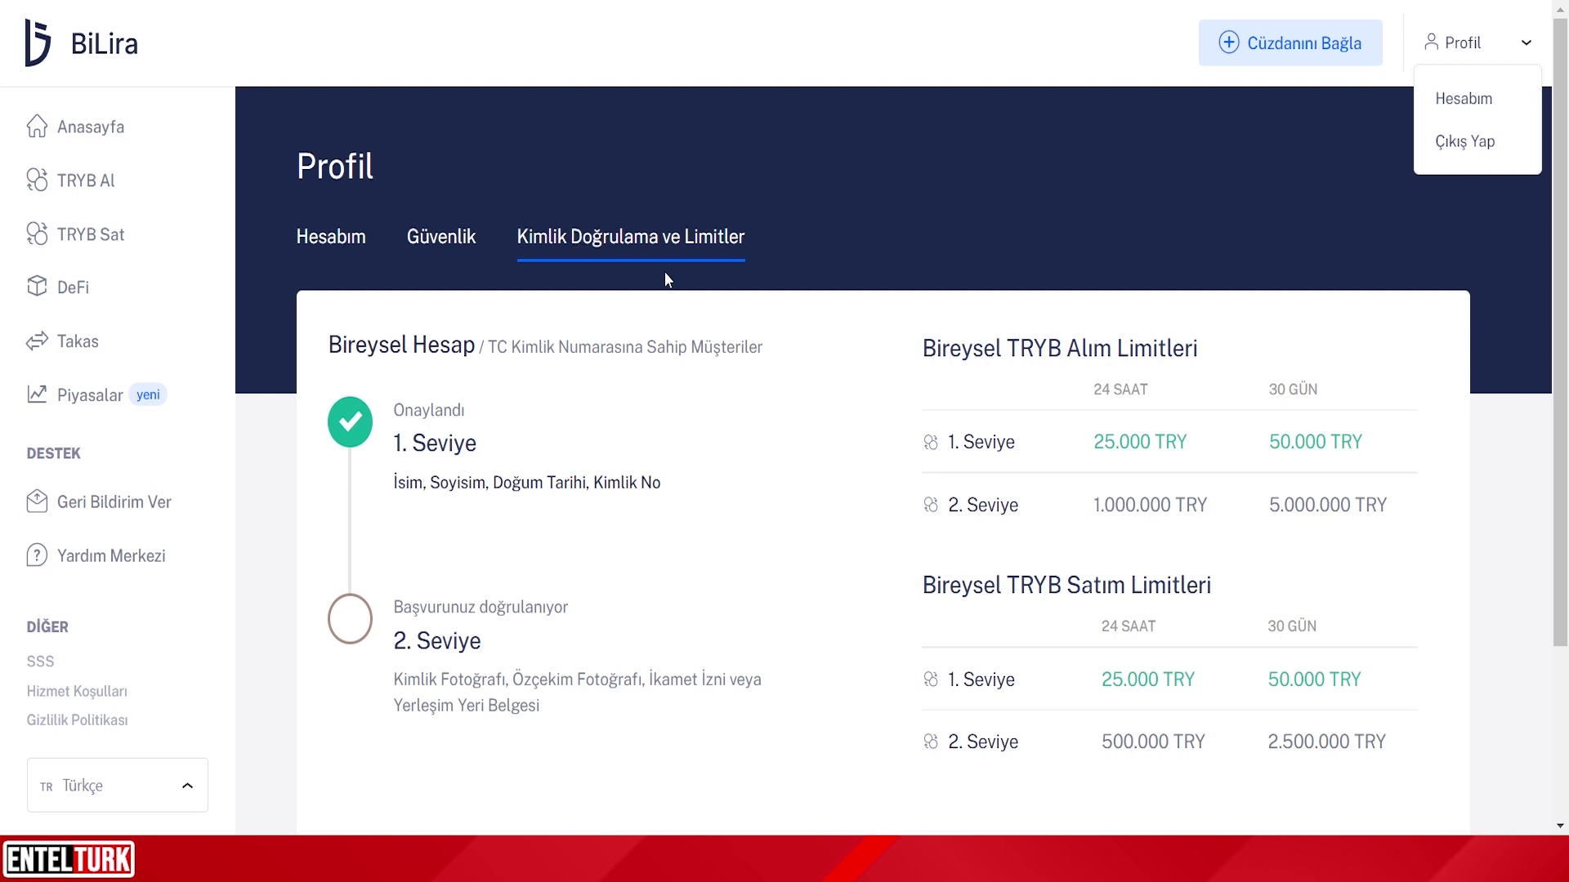
click(627, 478)
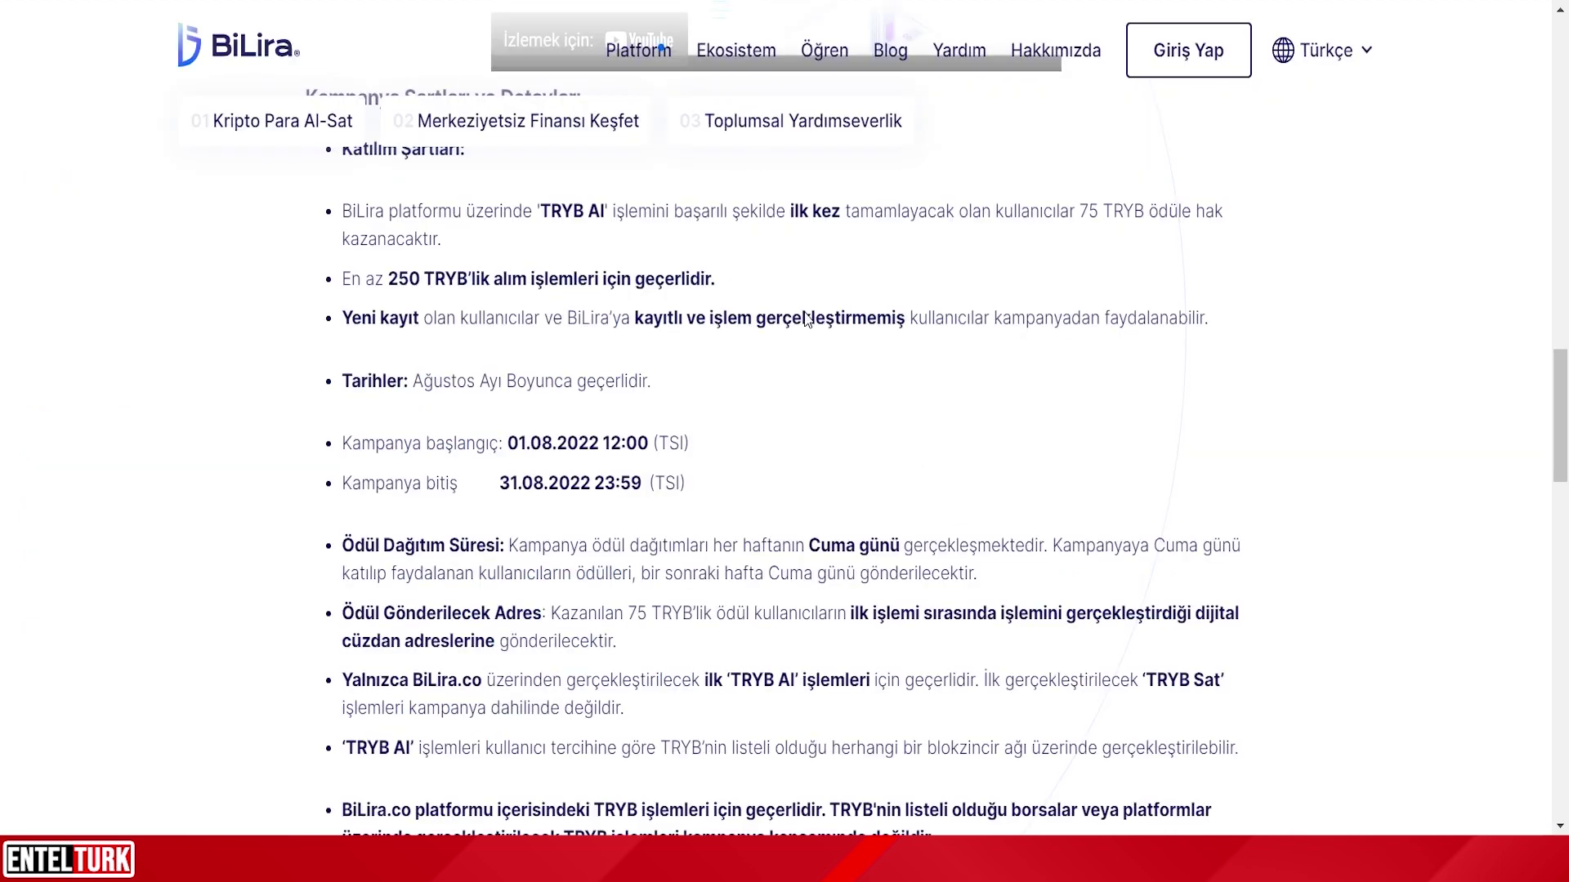
Return to the campaign page and read the participation conditions, minimum purchase amount, dates and reward distribution rules.
scroll(581, 365, up, 3)
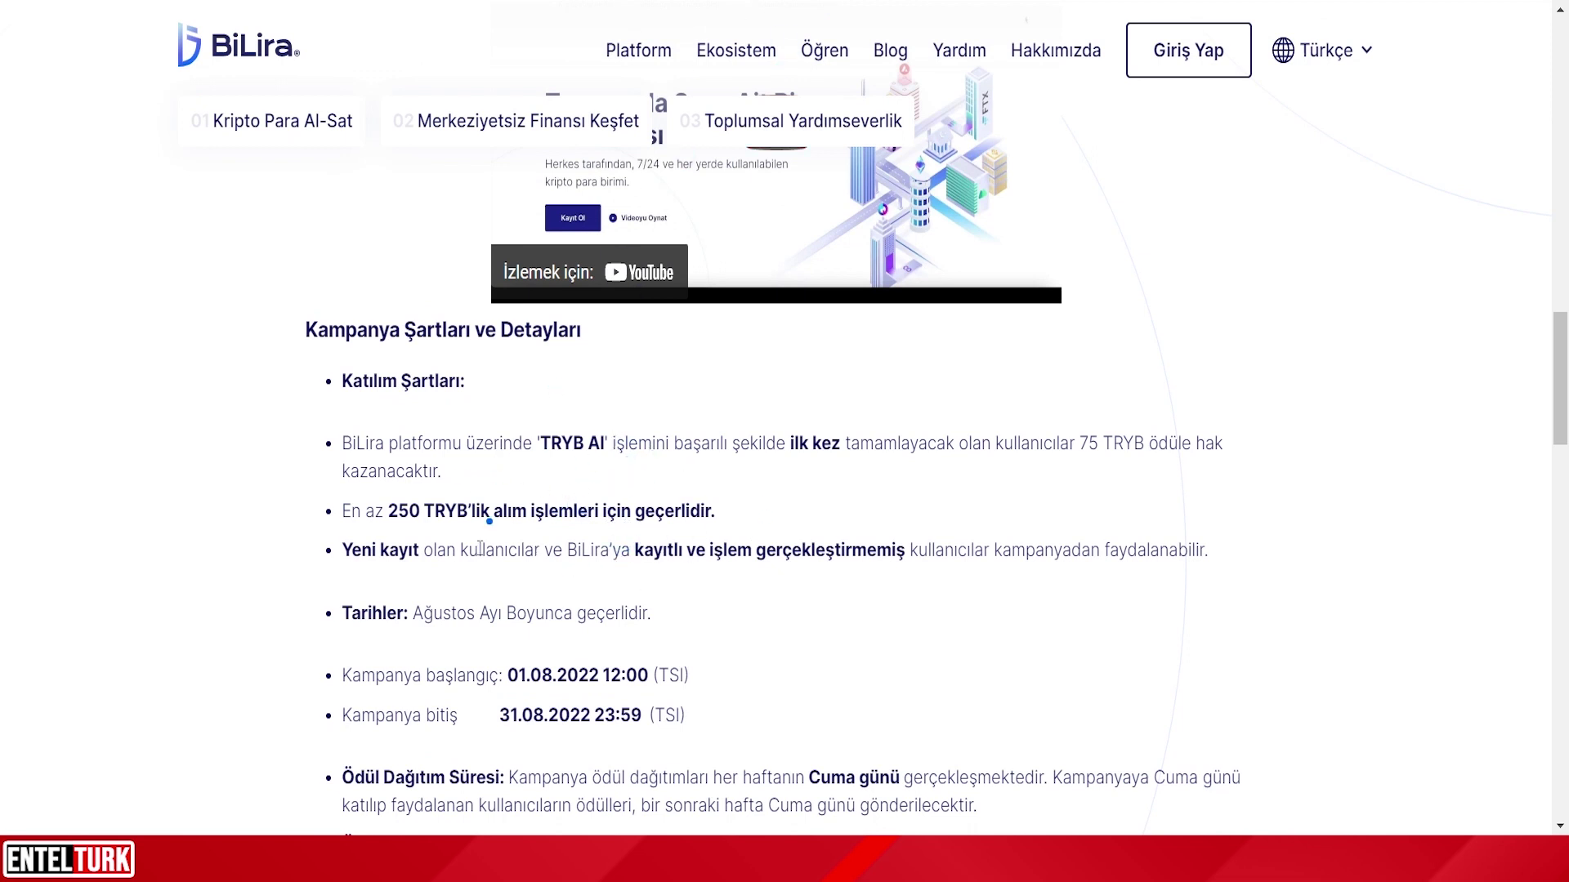
scroll(746, 519, down, 2)
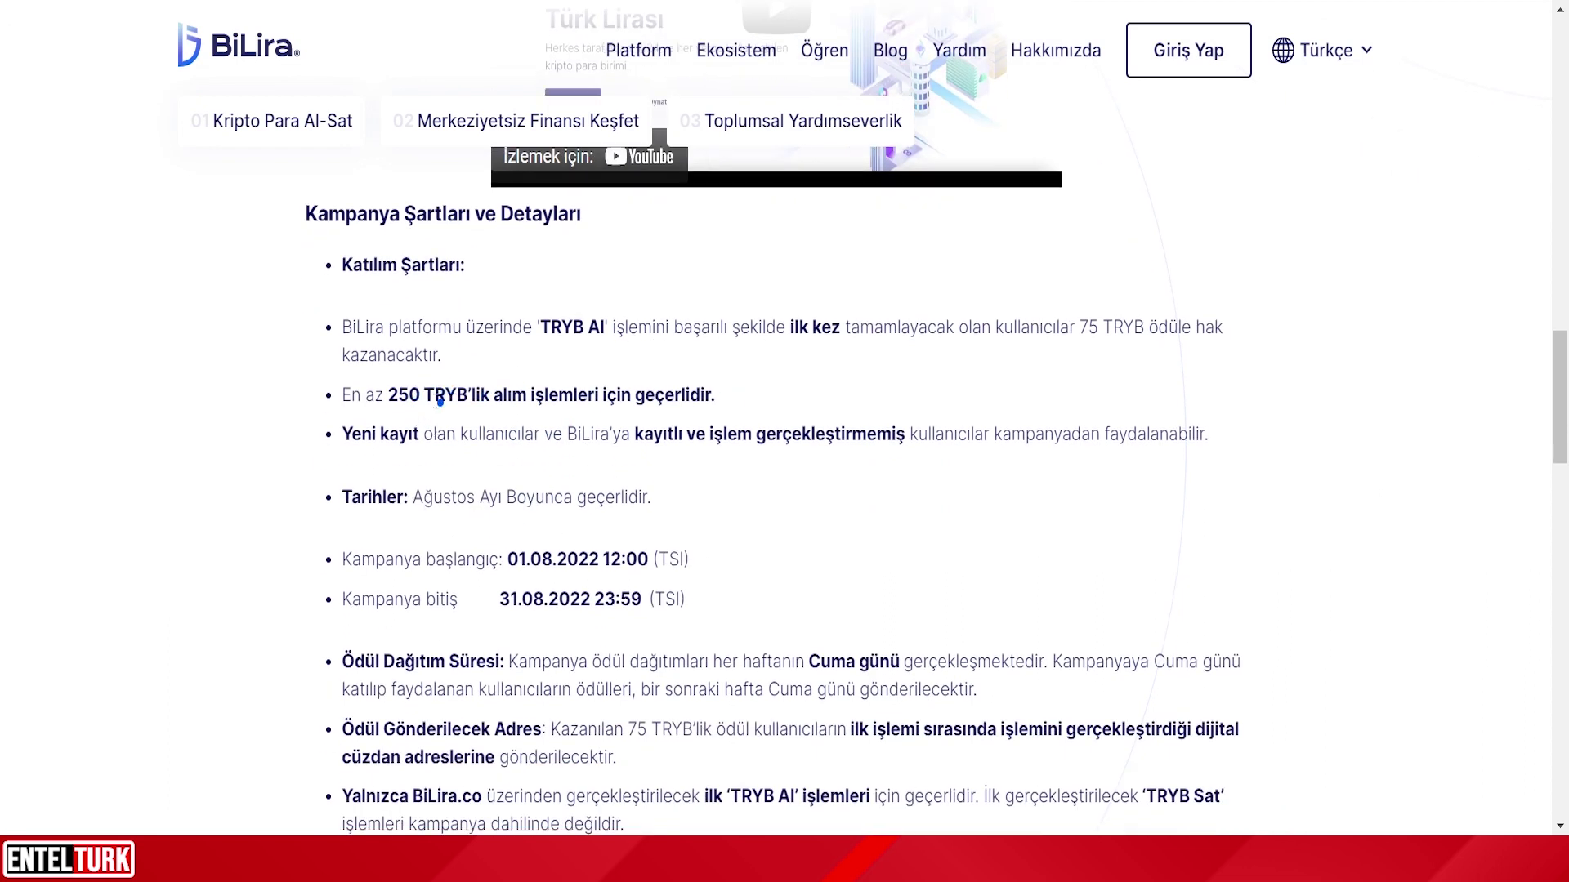
scroll(671, 401, down, 2)
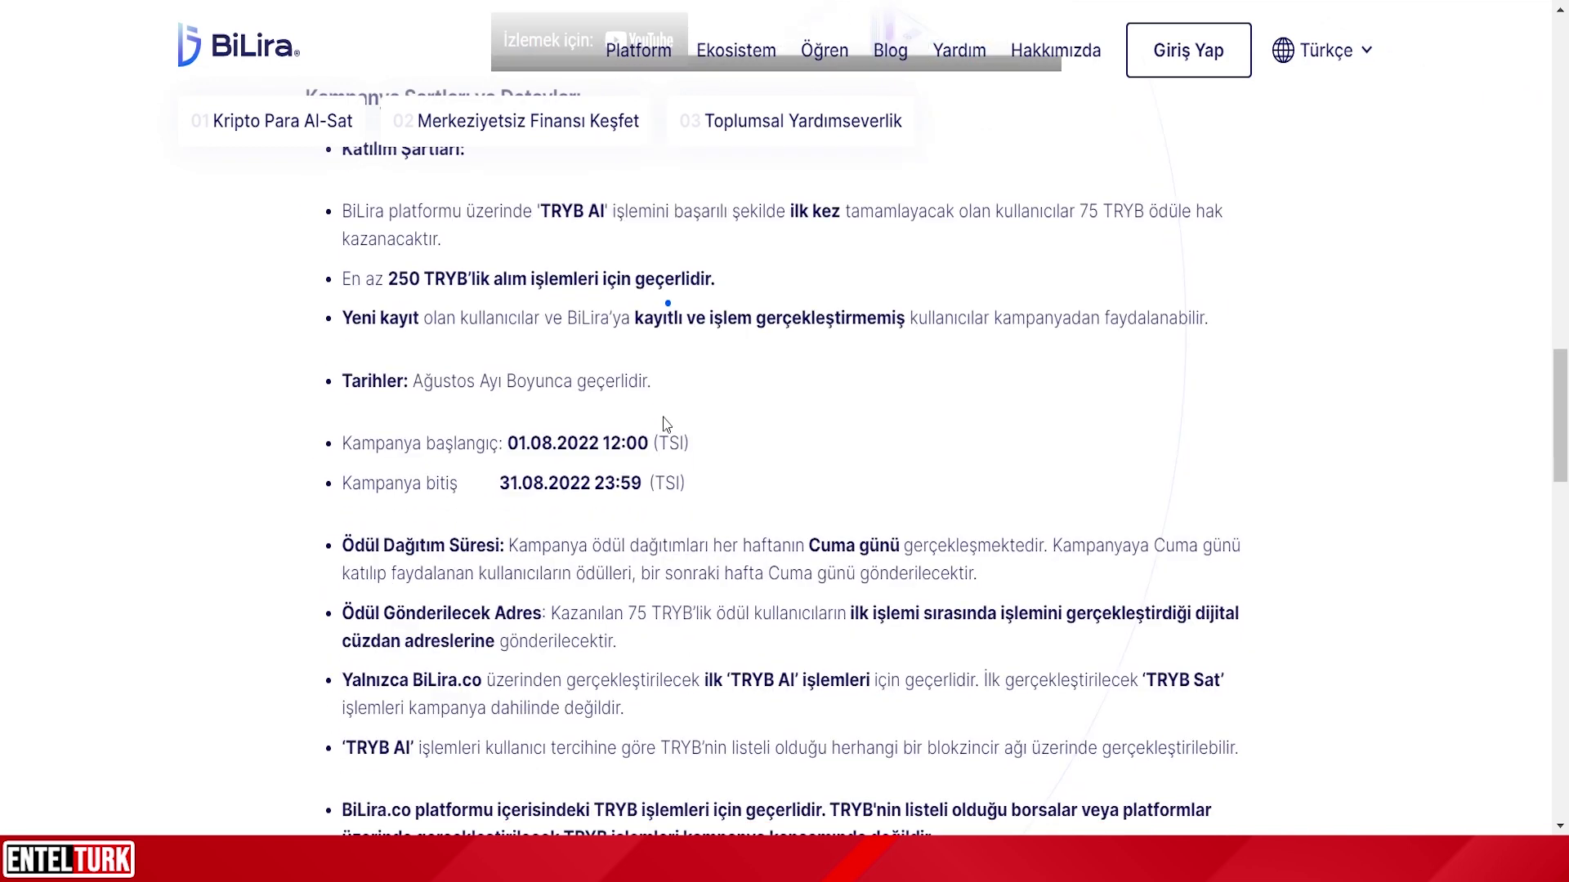
scroll(748, 433, down, 2)
scroll(749, 433, up, 2)
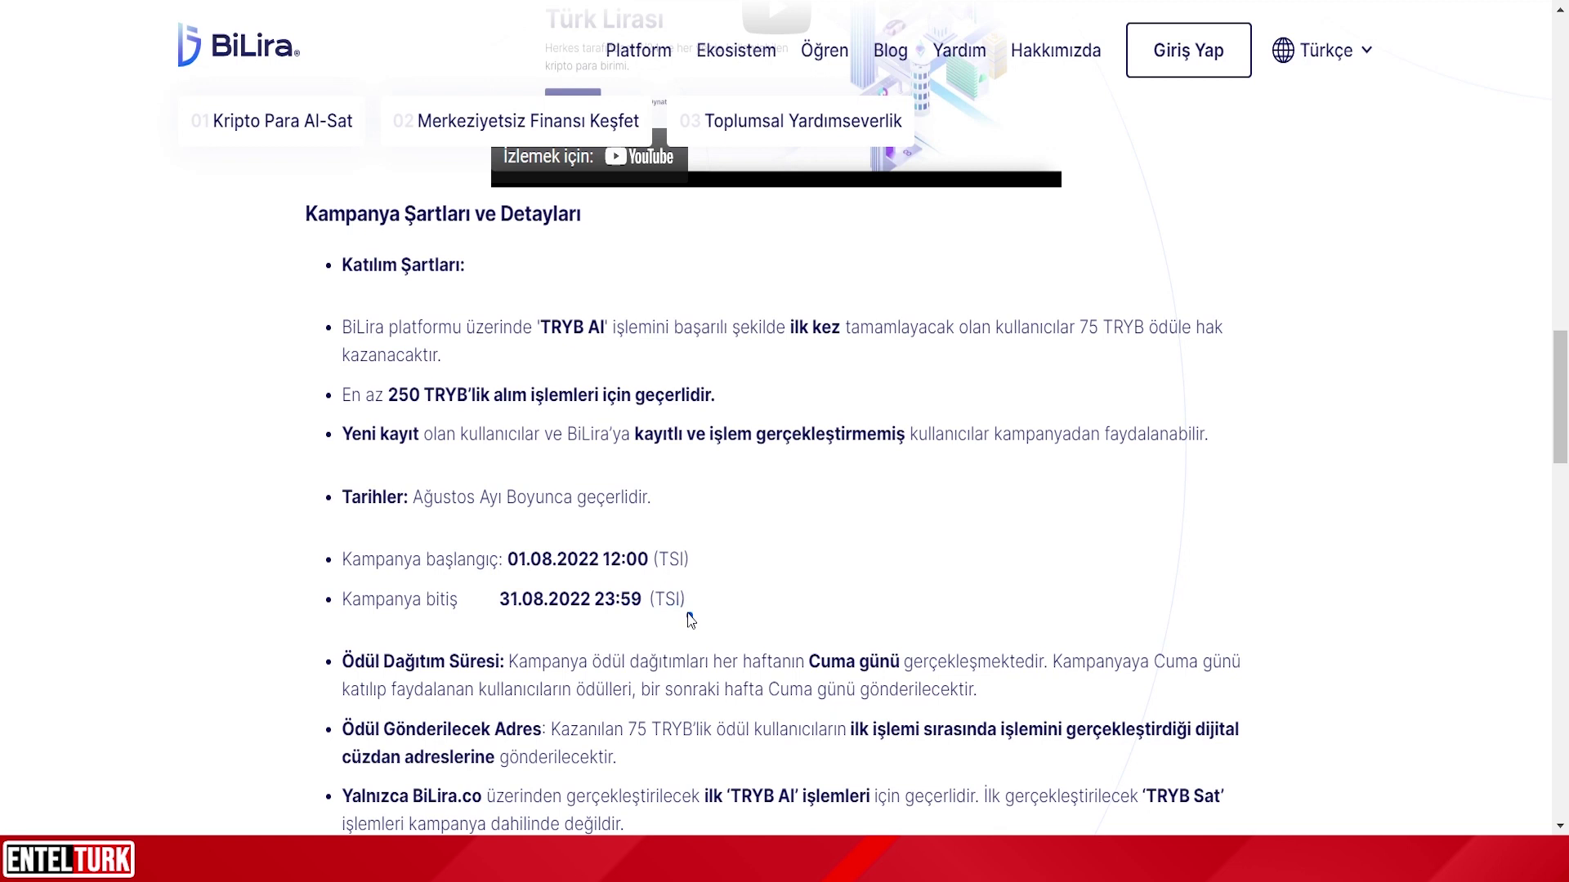
scroll(681, 563, down, 1)
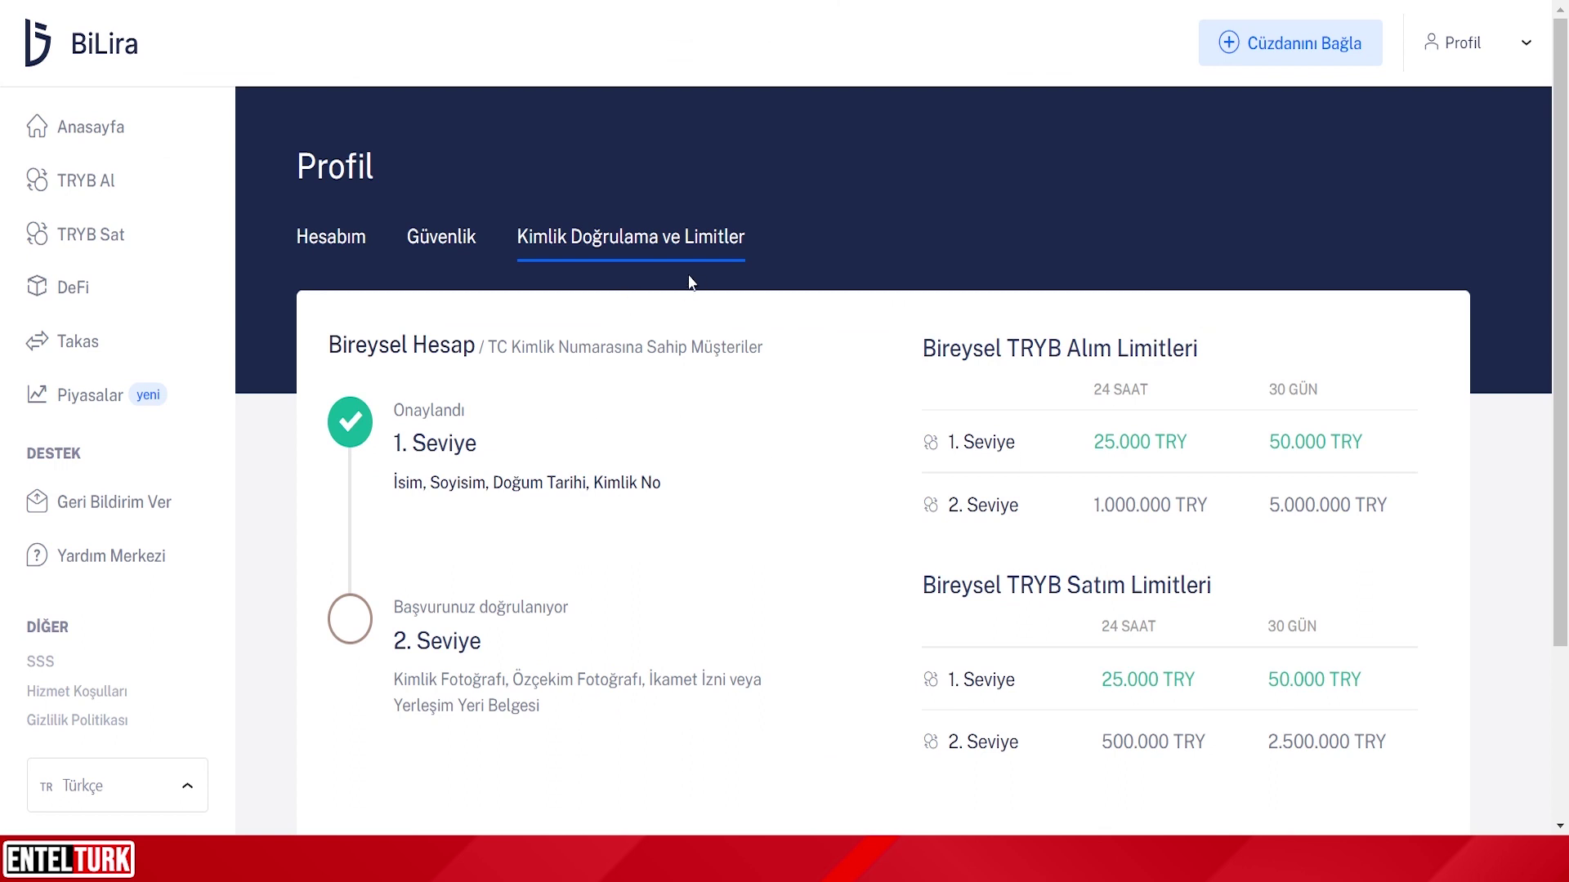
Switch to the BiLira account and start a new TRYB purchase request.
click(82, 181)
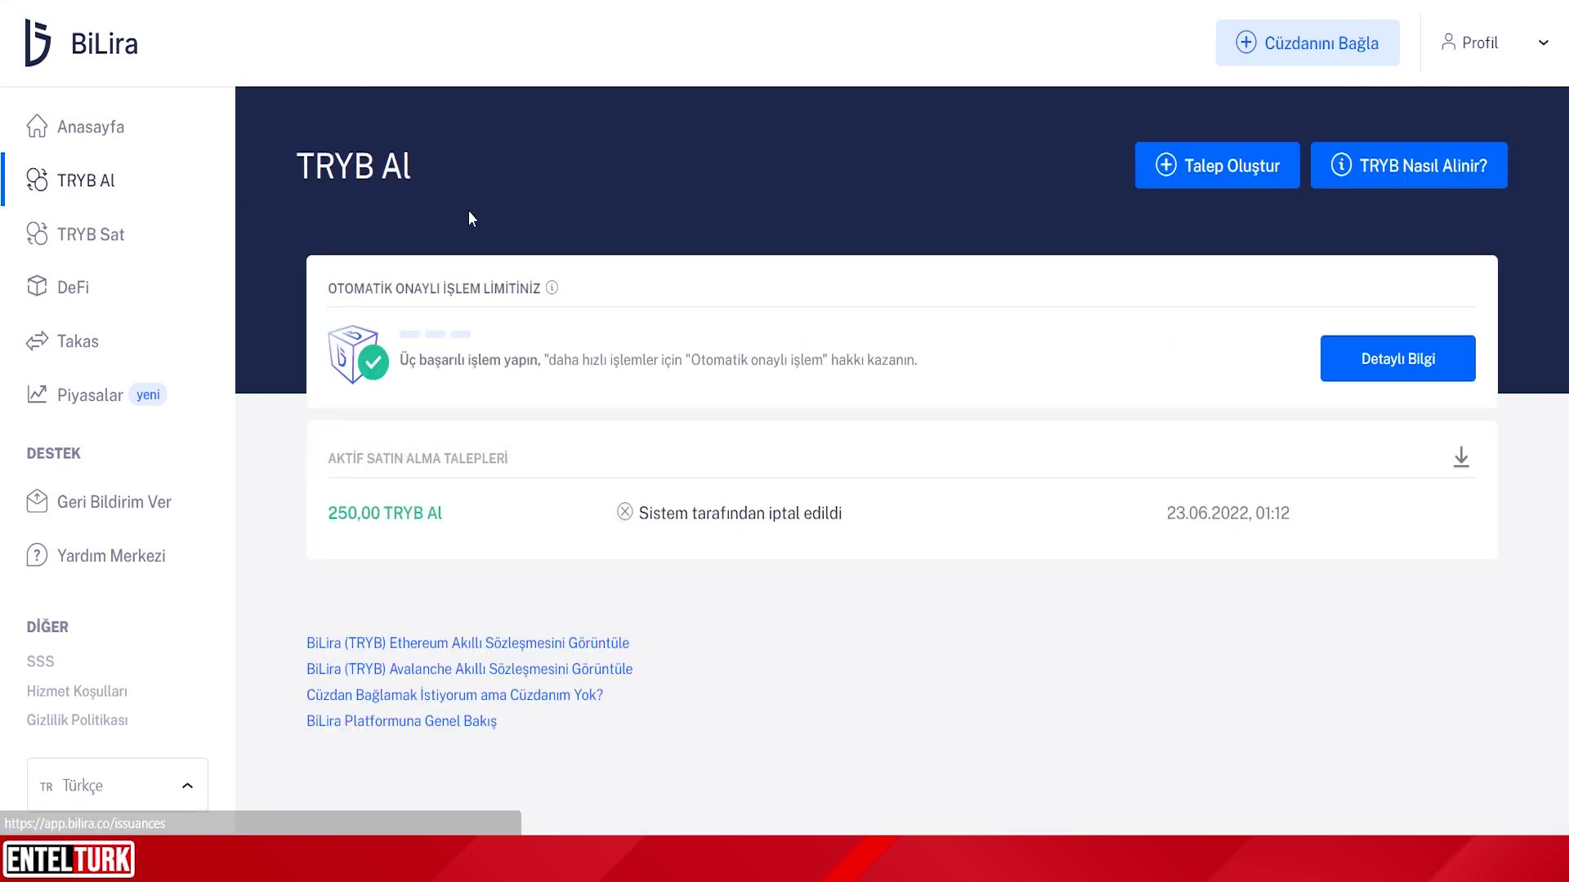
click(1206, 178)
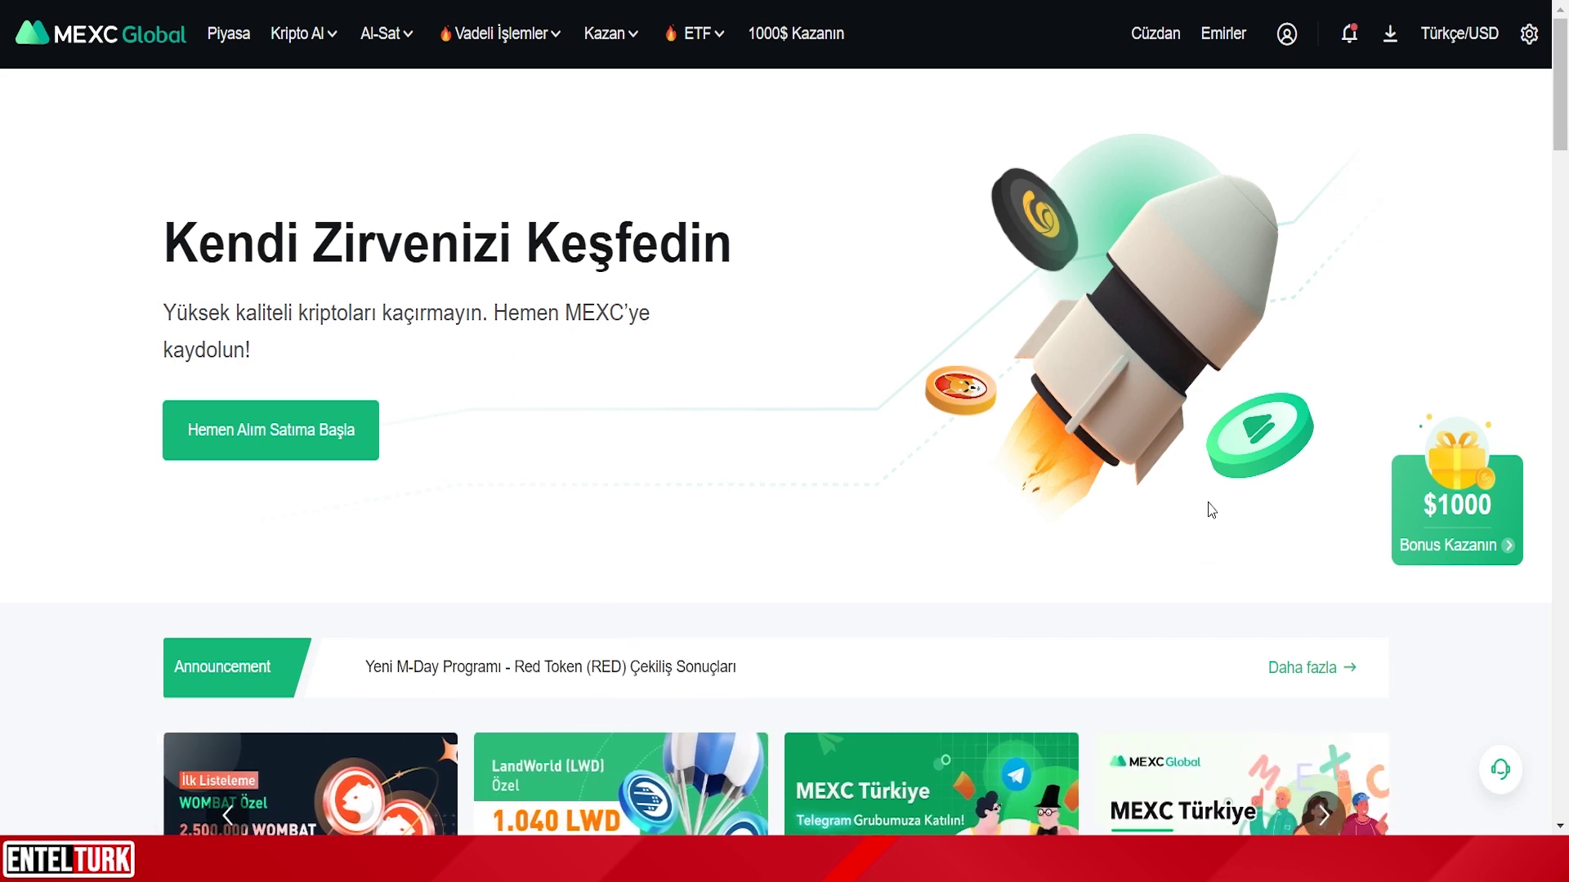
Switch to MEXC Global, open the wallet overview and hide the account balances.
scroll(923, 409, down, 6)
scroll(904, 493, up, 6)
scroll(736, 482, down, 2)
scroll(899, 408, up, 2)
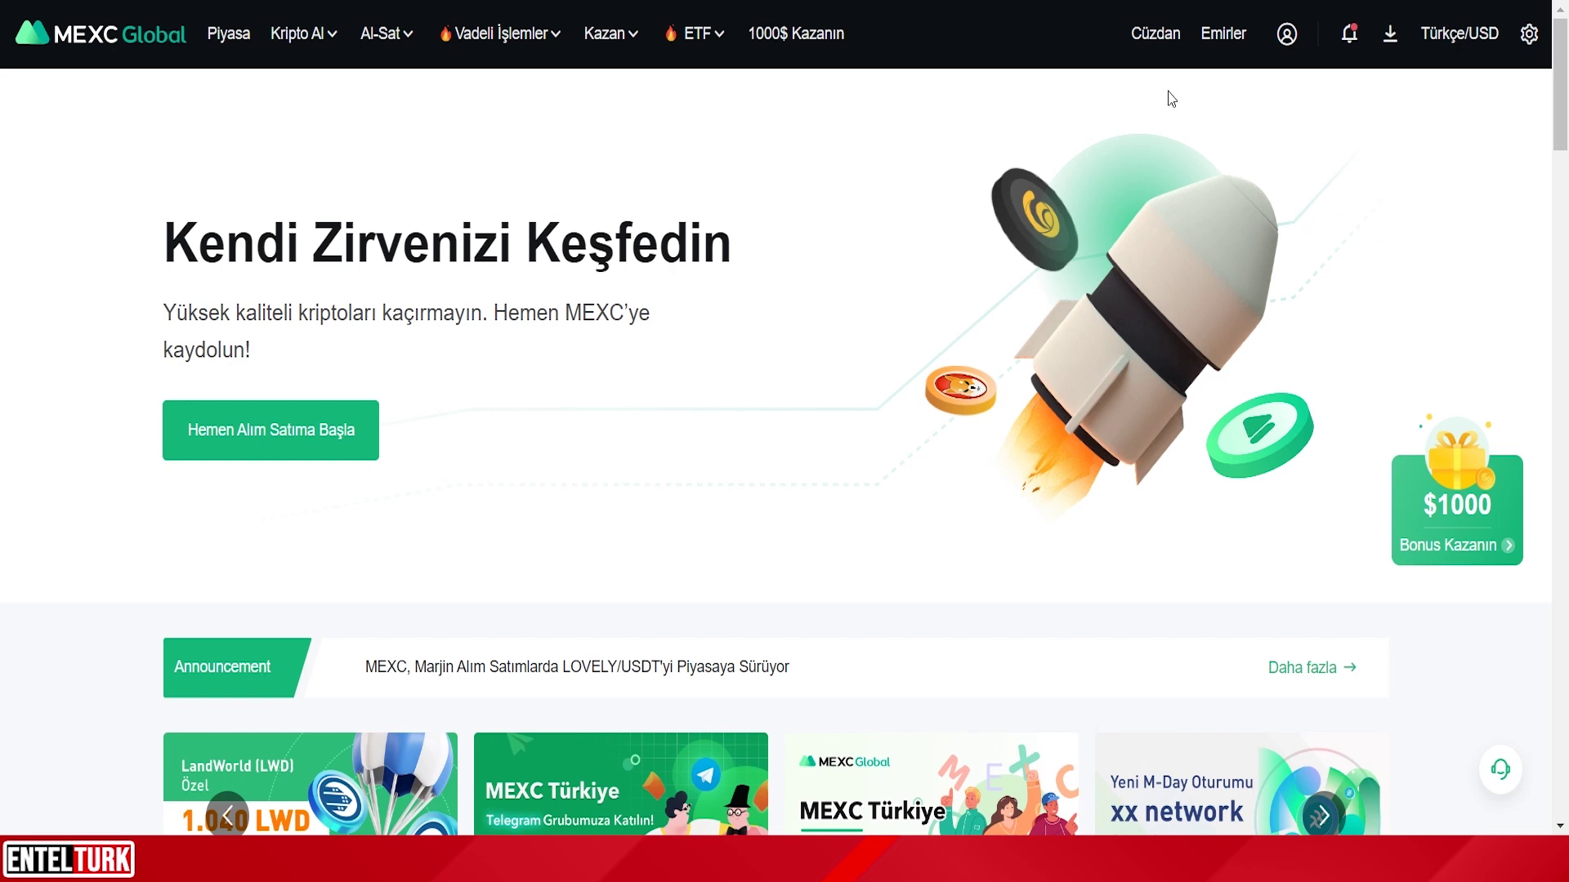
mouse_move(1287, 51)
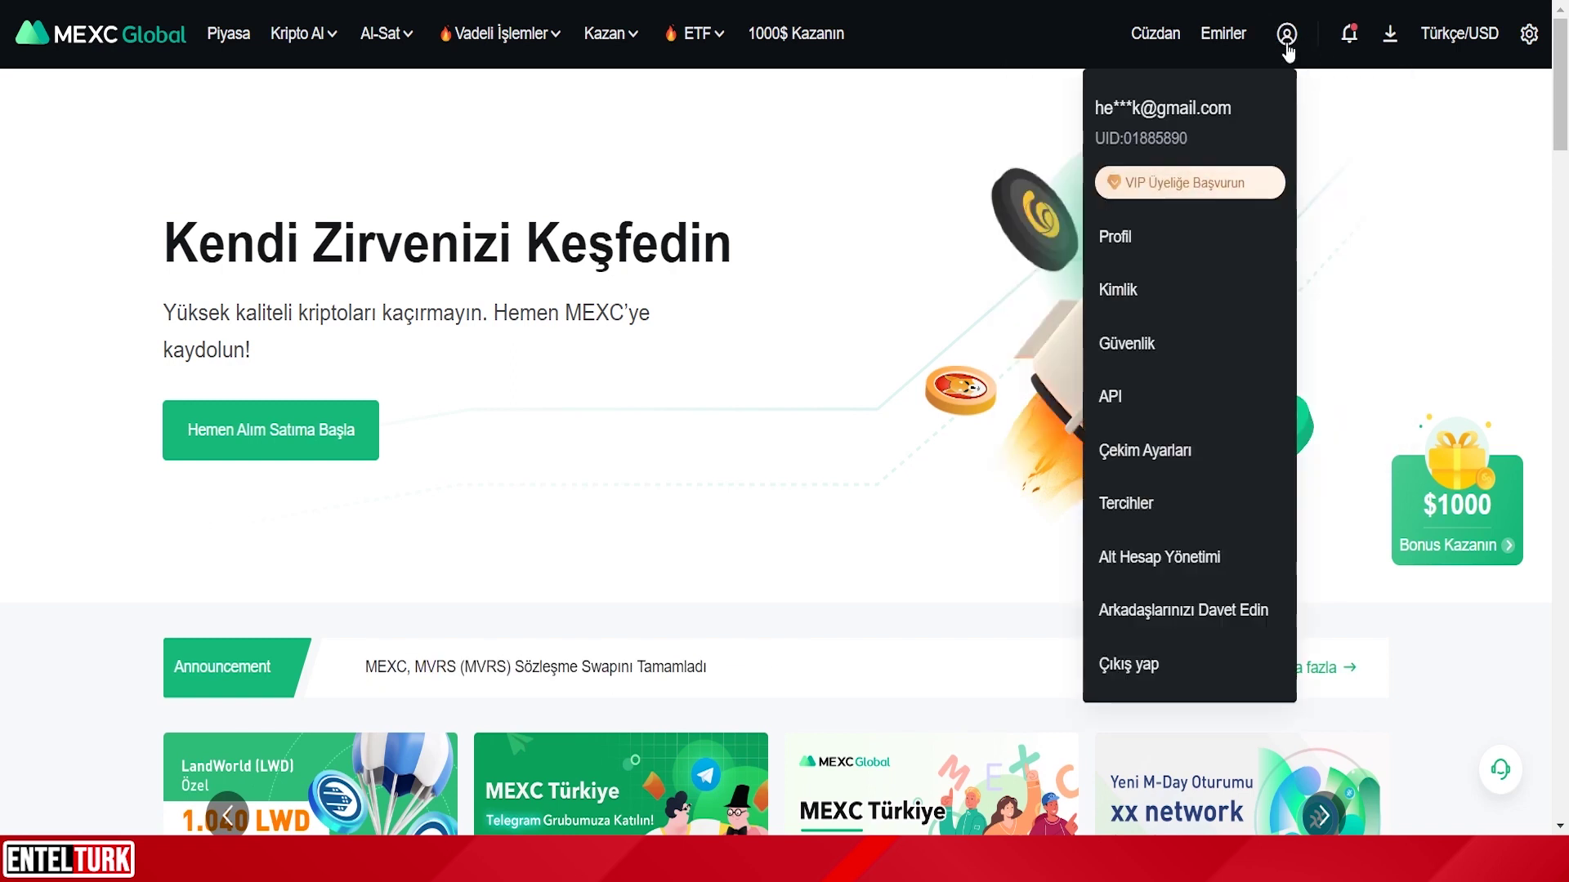
mouse_move(1155, 37)
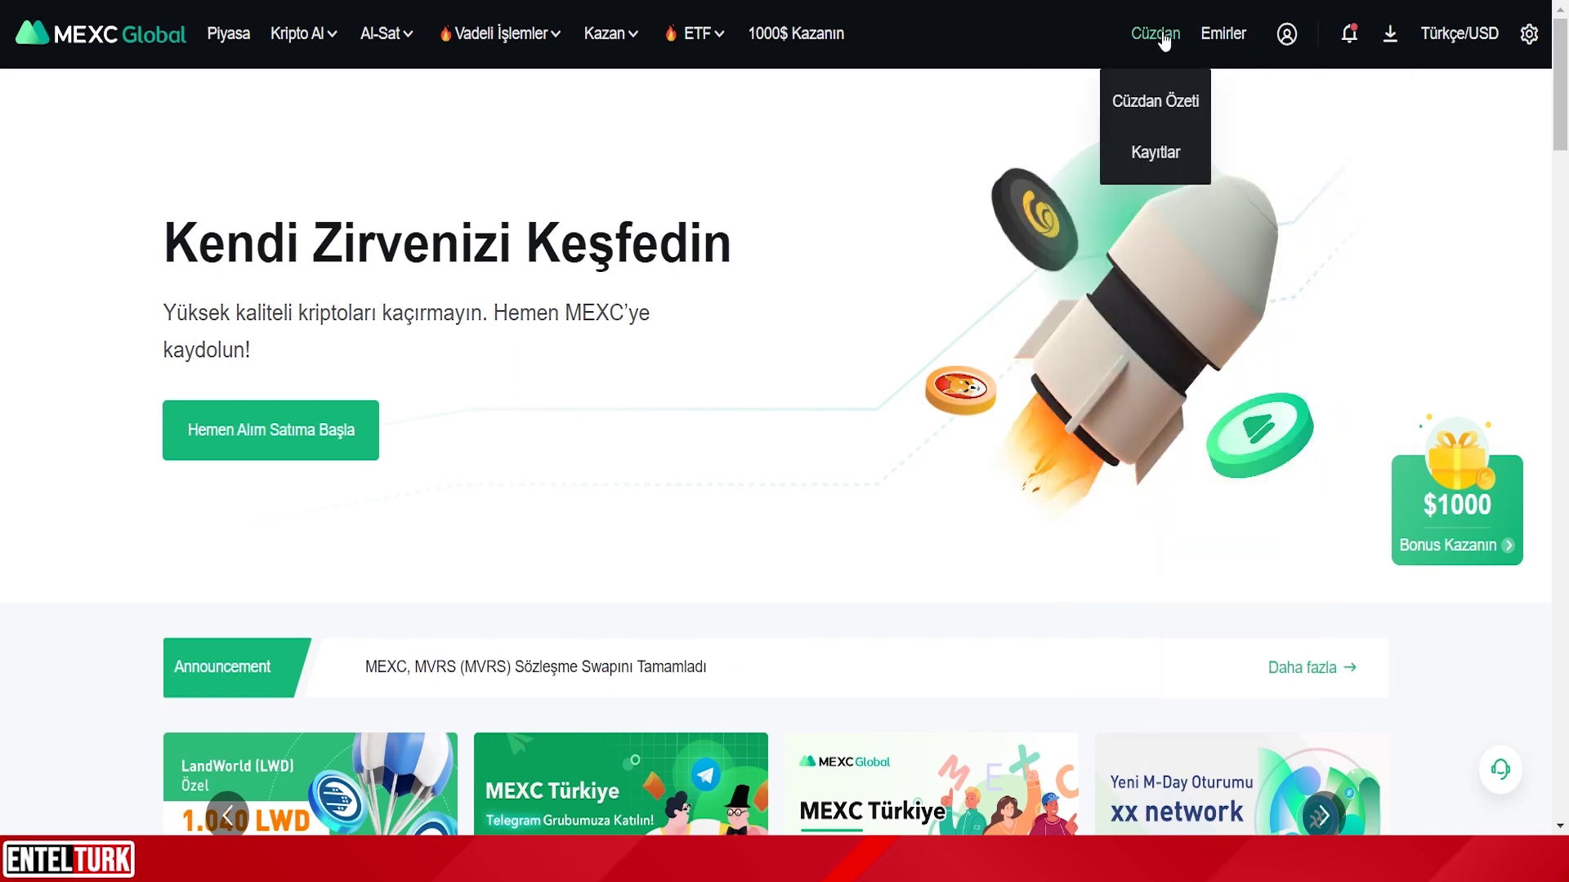
click(1168, 111)
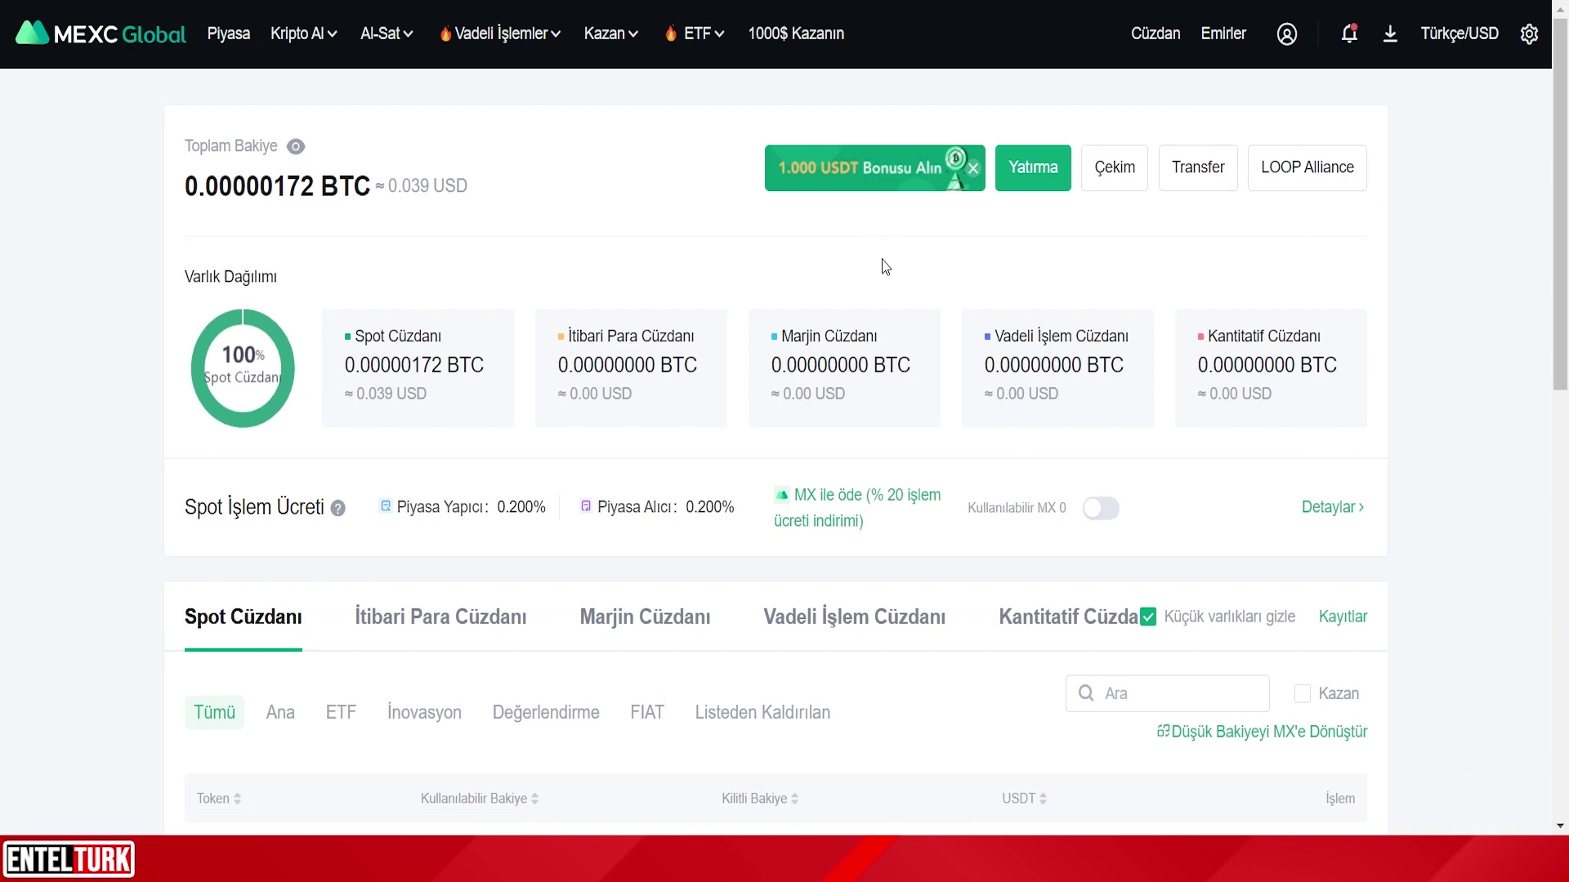
click(296, 147)
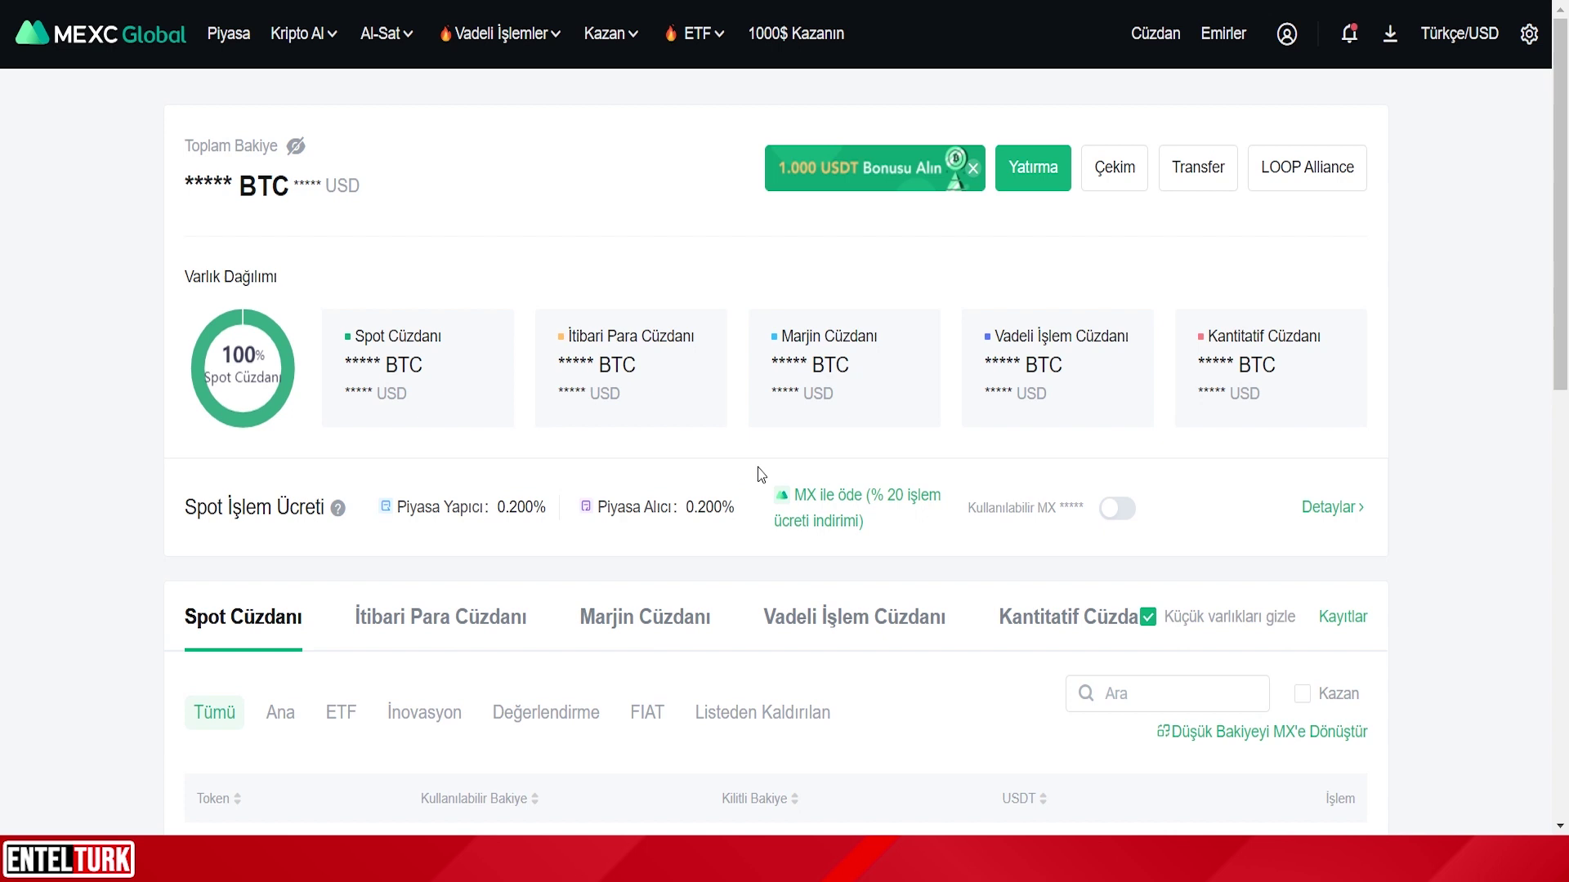
Open the MEXC deposit page and select TRYB (BiLira) as the crypto to deposit.
click(1043, 182)
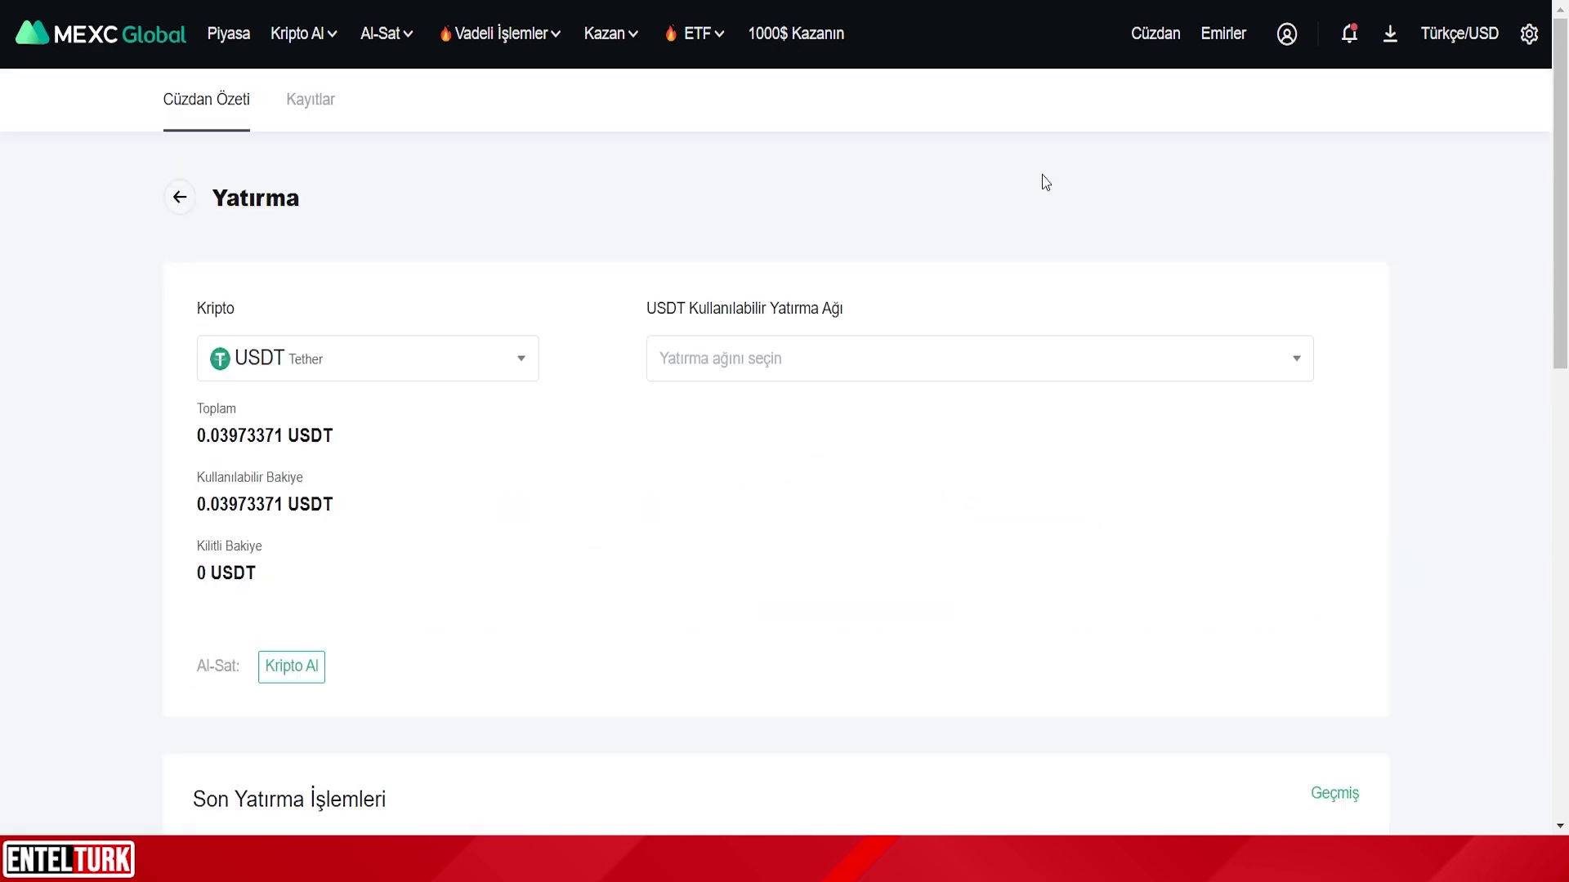
click(413, 369)
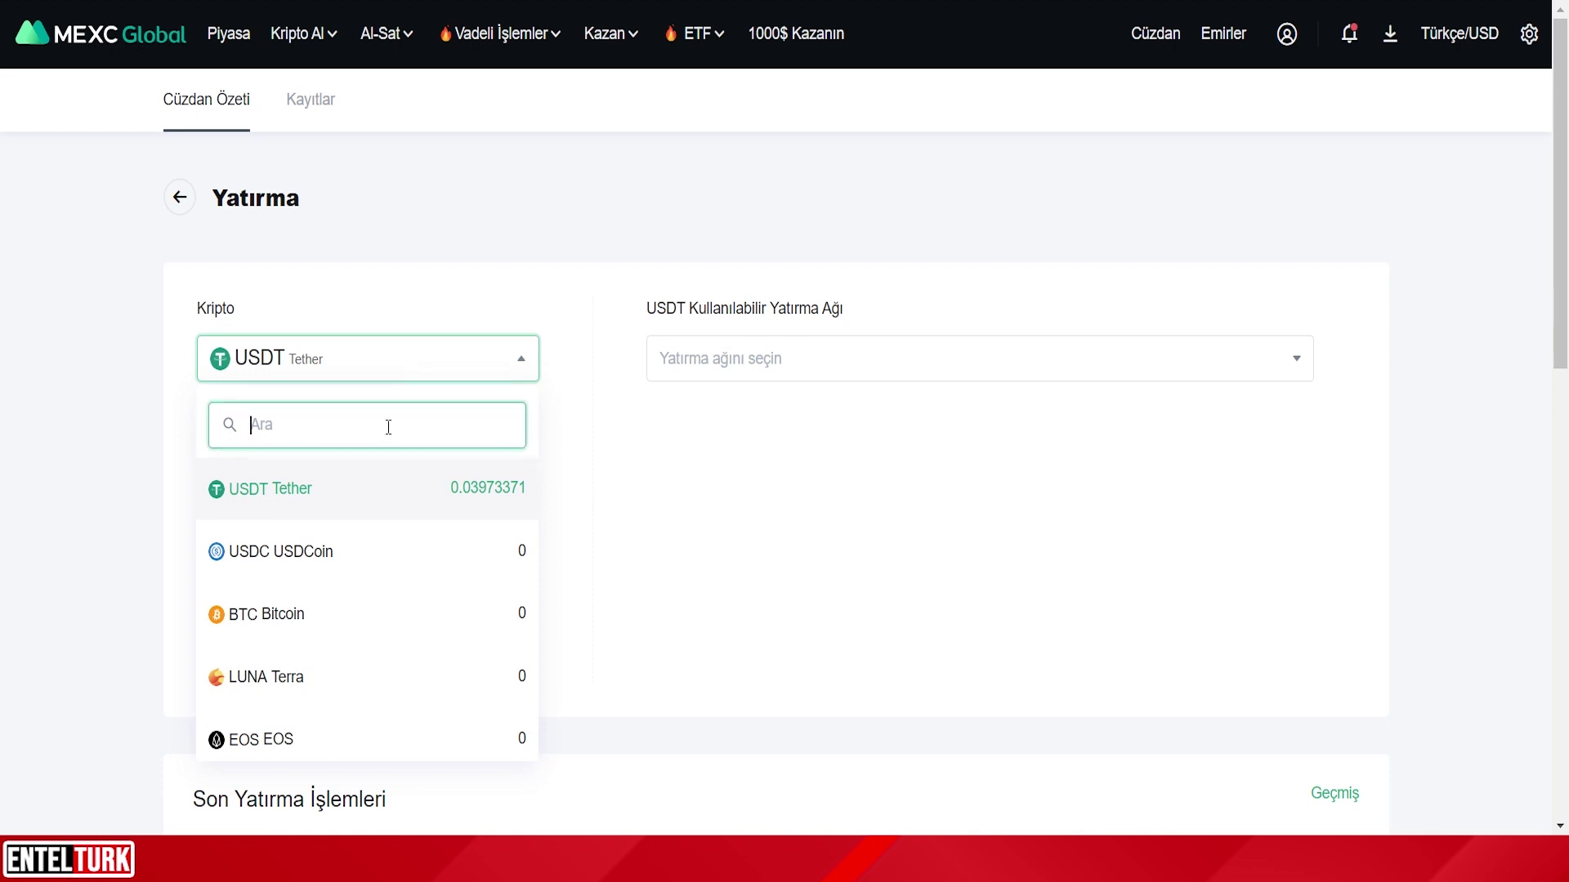
text(tryb)
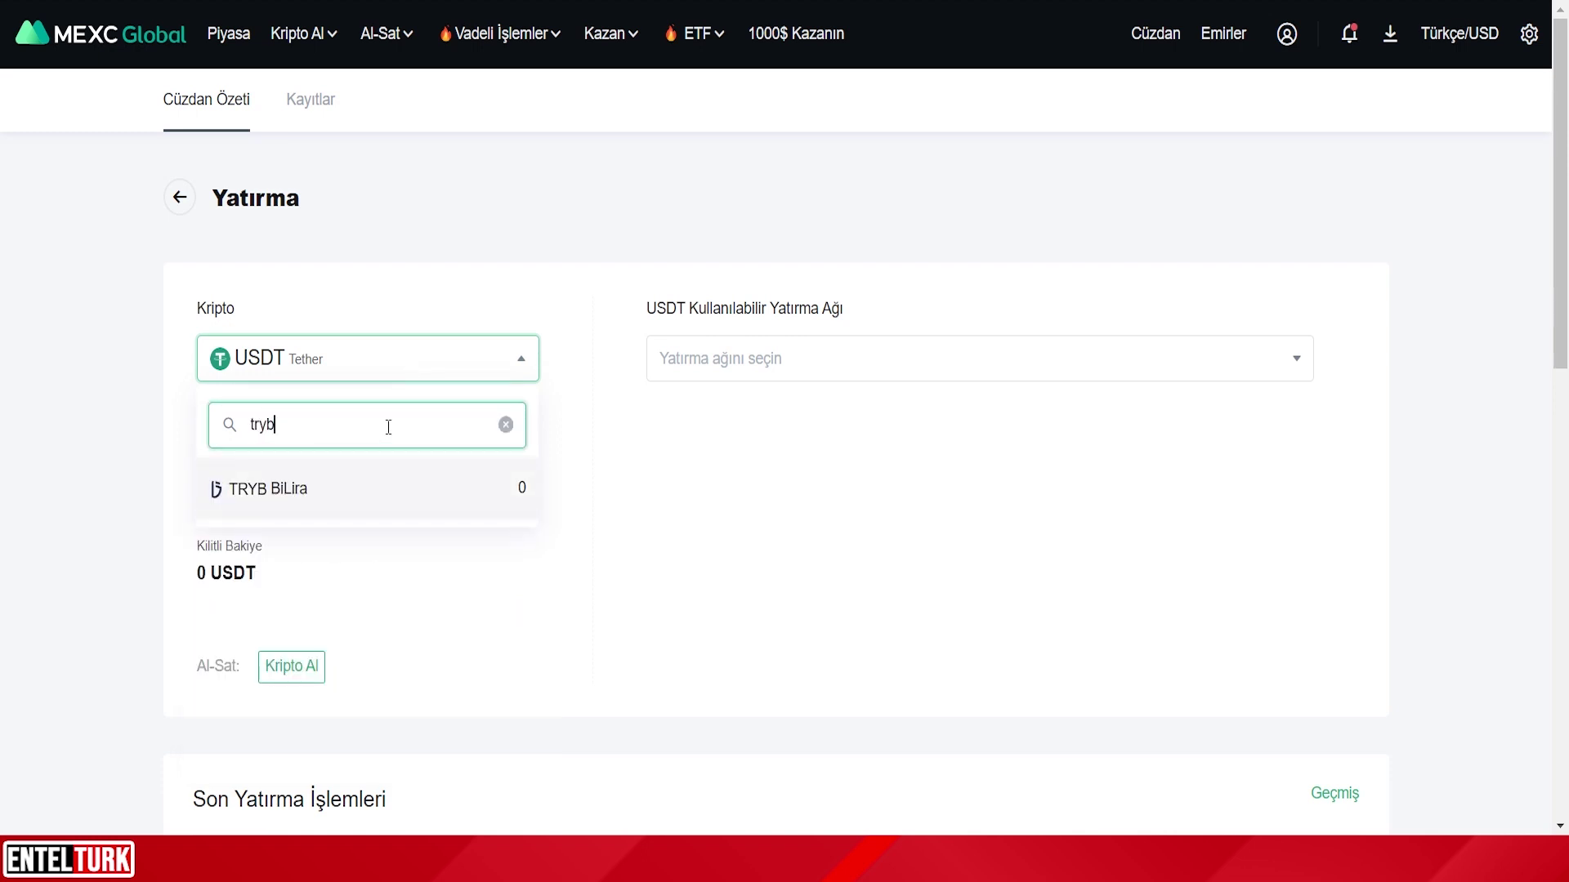
click(385, 495)
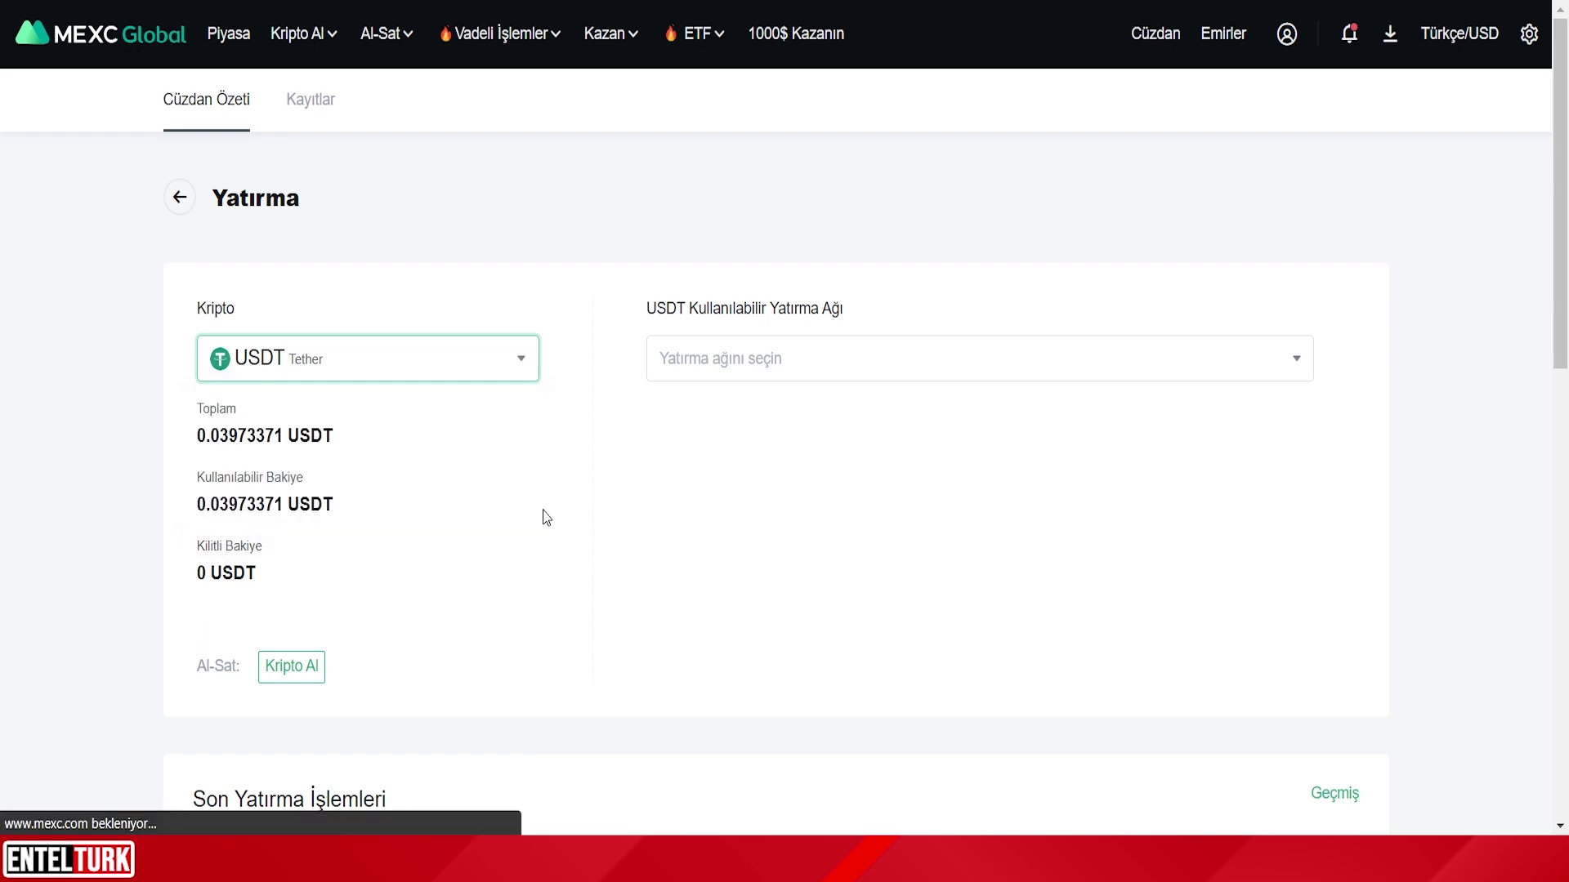
Choose SOL as the TRYB deposit network and copy the deposit address.
click(815, 360)
click(694, 498)
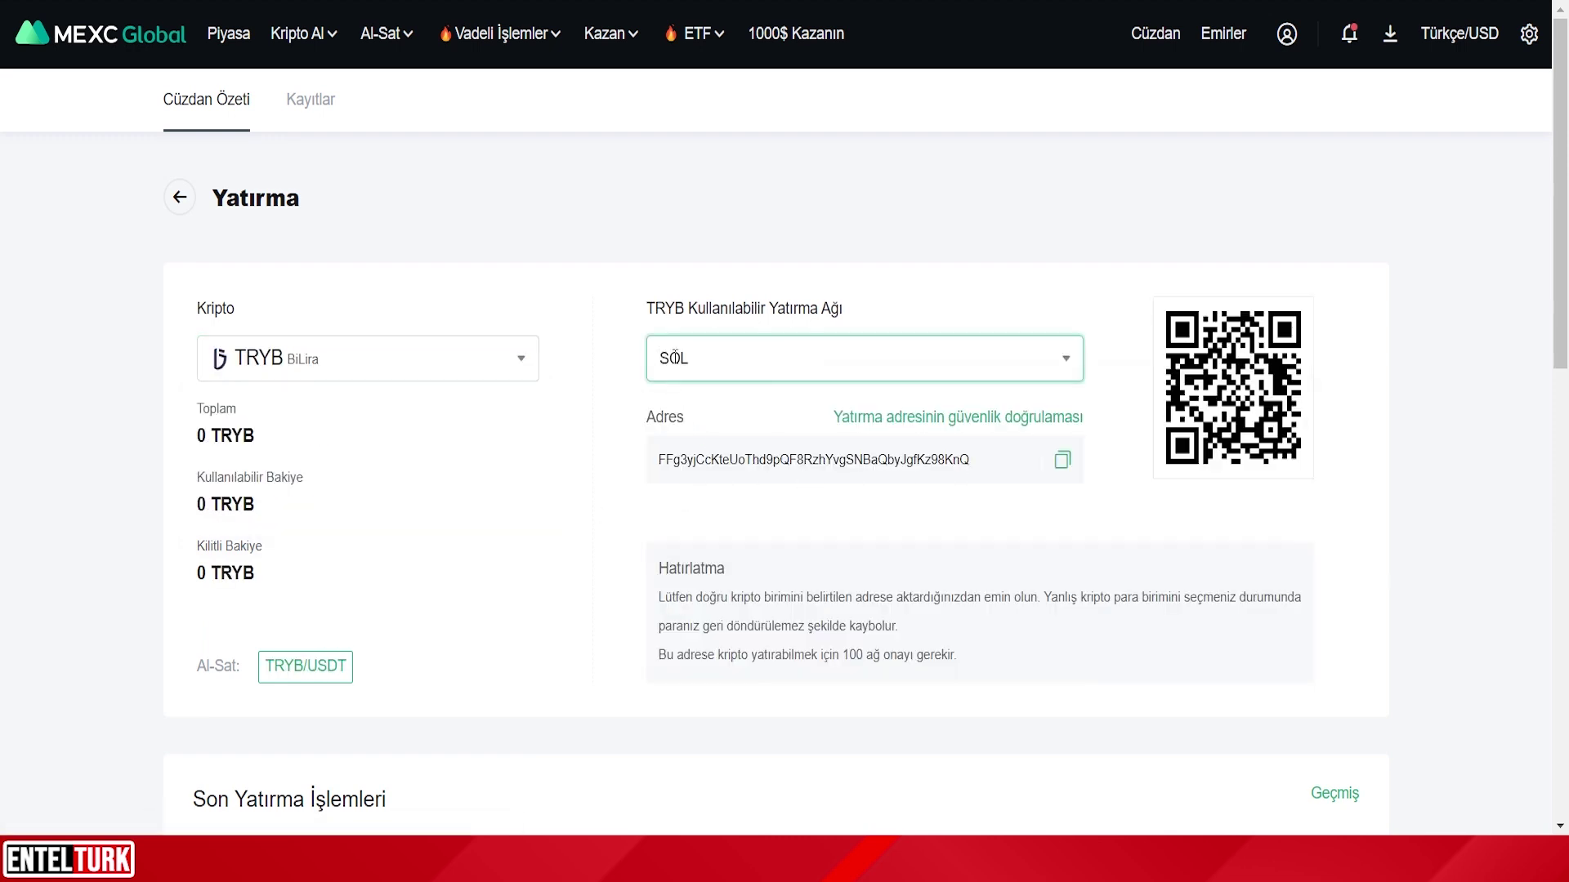
click(1062, 459)
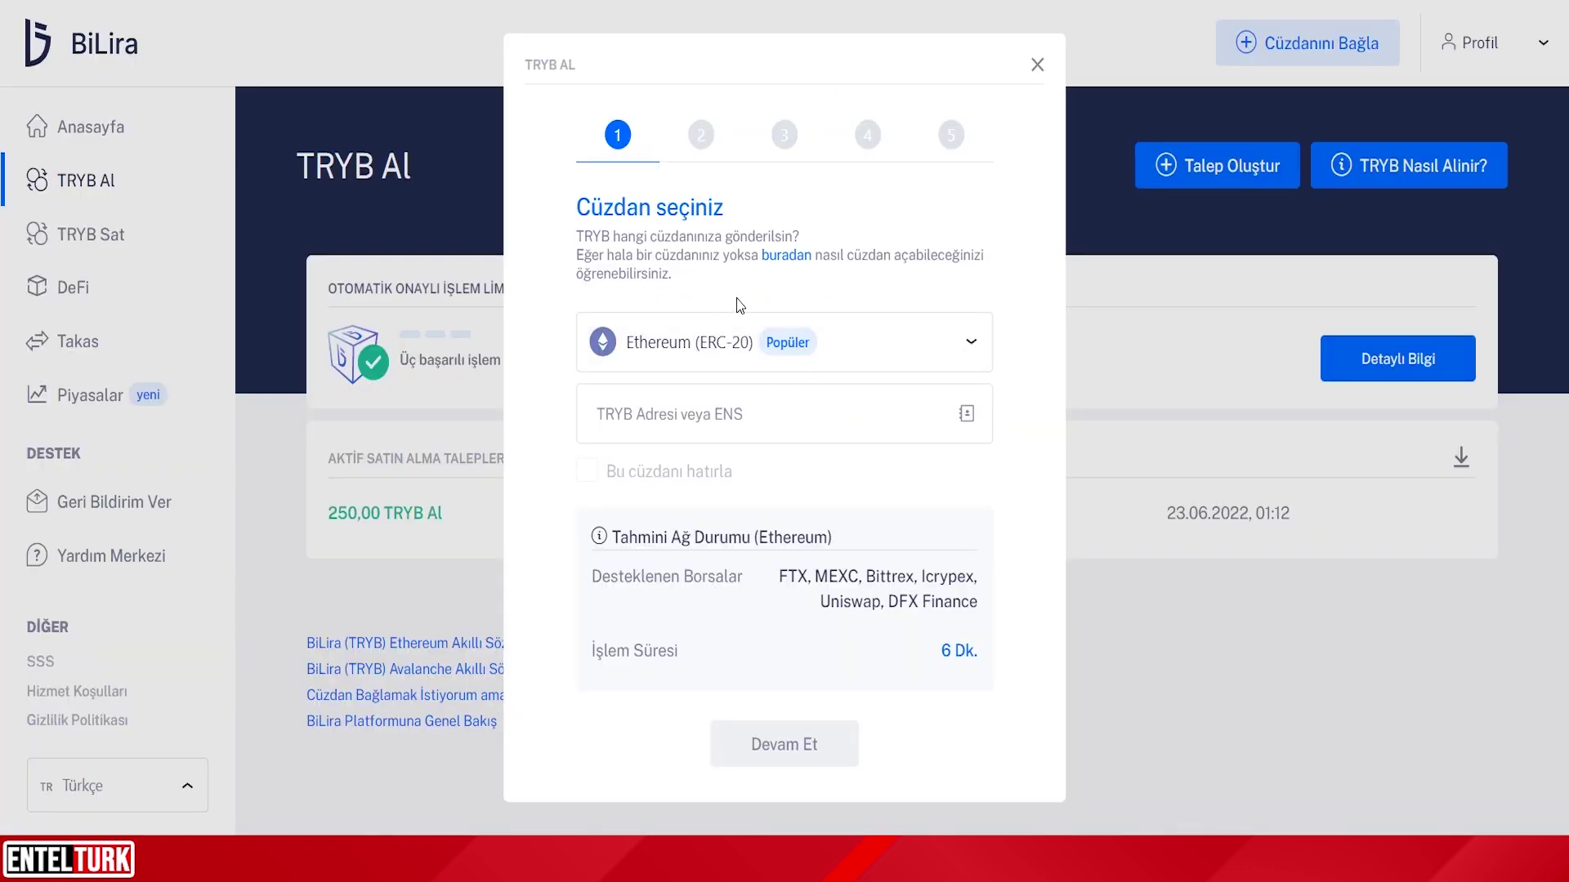
Back in BiLira's TRYB purchase request, select the Solana (SOL) network and paste the copied MEXC deposit address as the TRYB address.
click(641, 342)
click(694, 519)
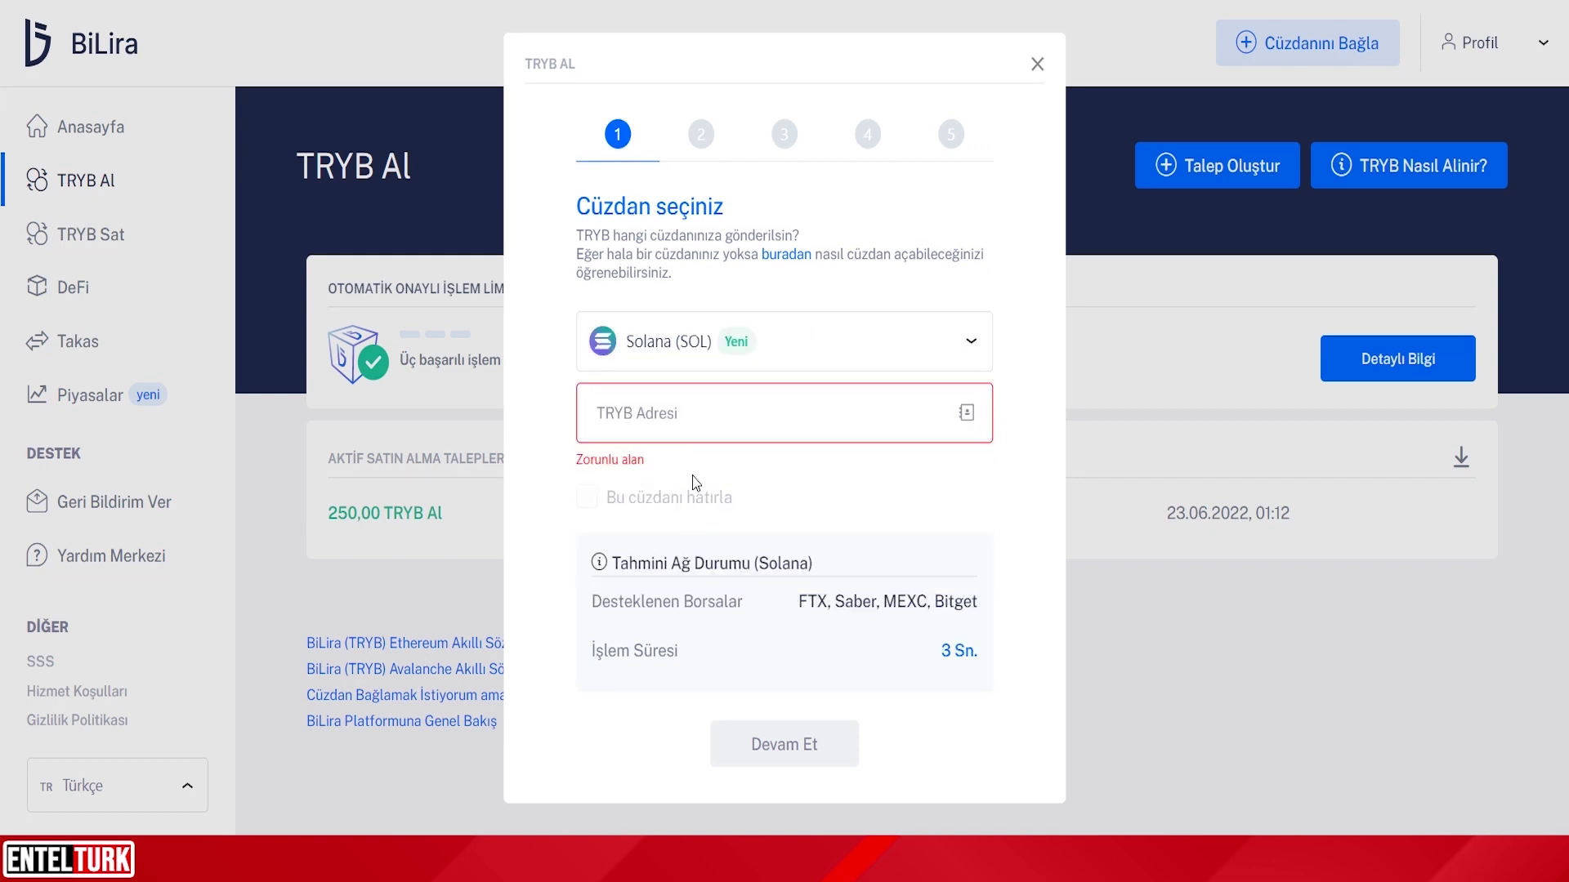
click(699, 418)
key(ctrl+v)
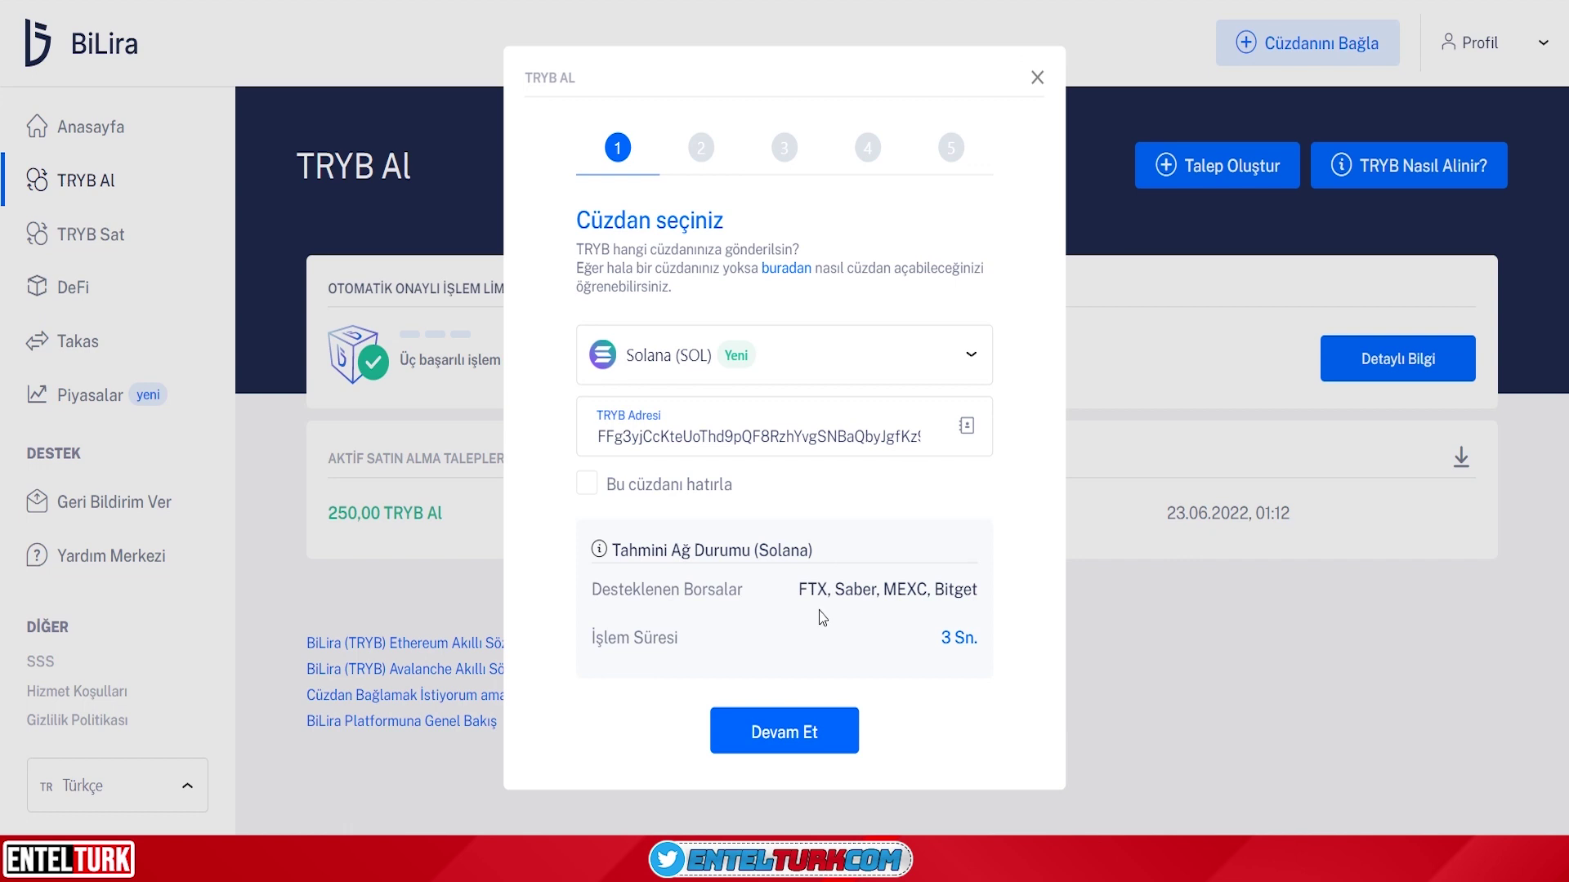
Continue the purchase request with the entered Solana wallet and choose Ziraat Bankası as the bank for the transfer.
click(794, 731)
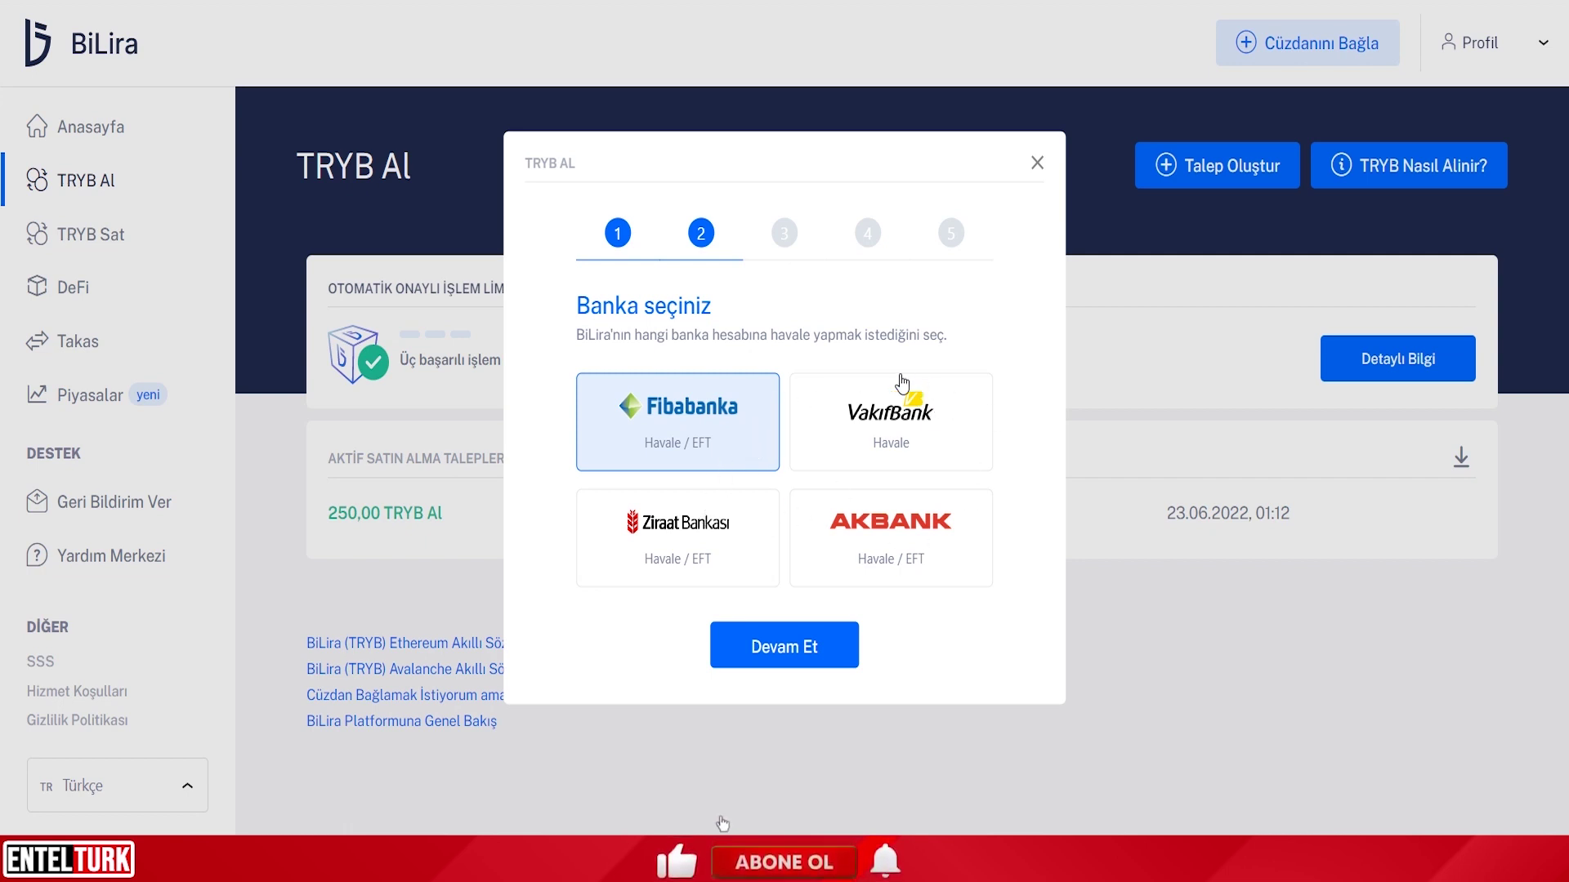
click(680, 562)
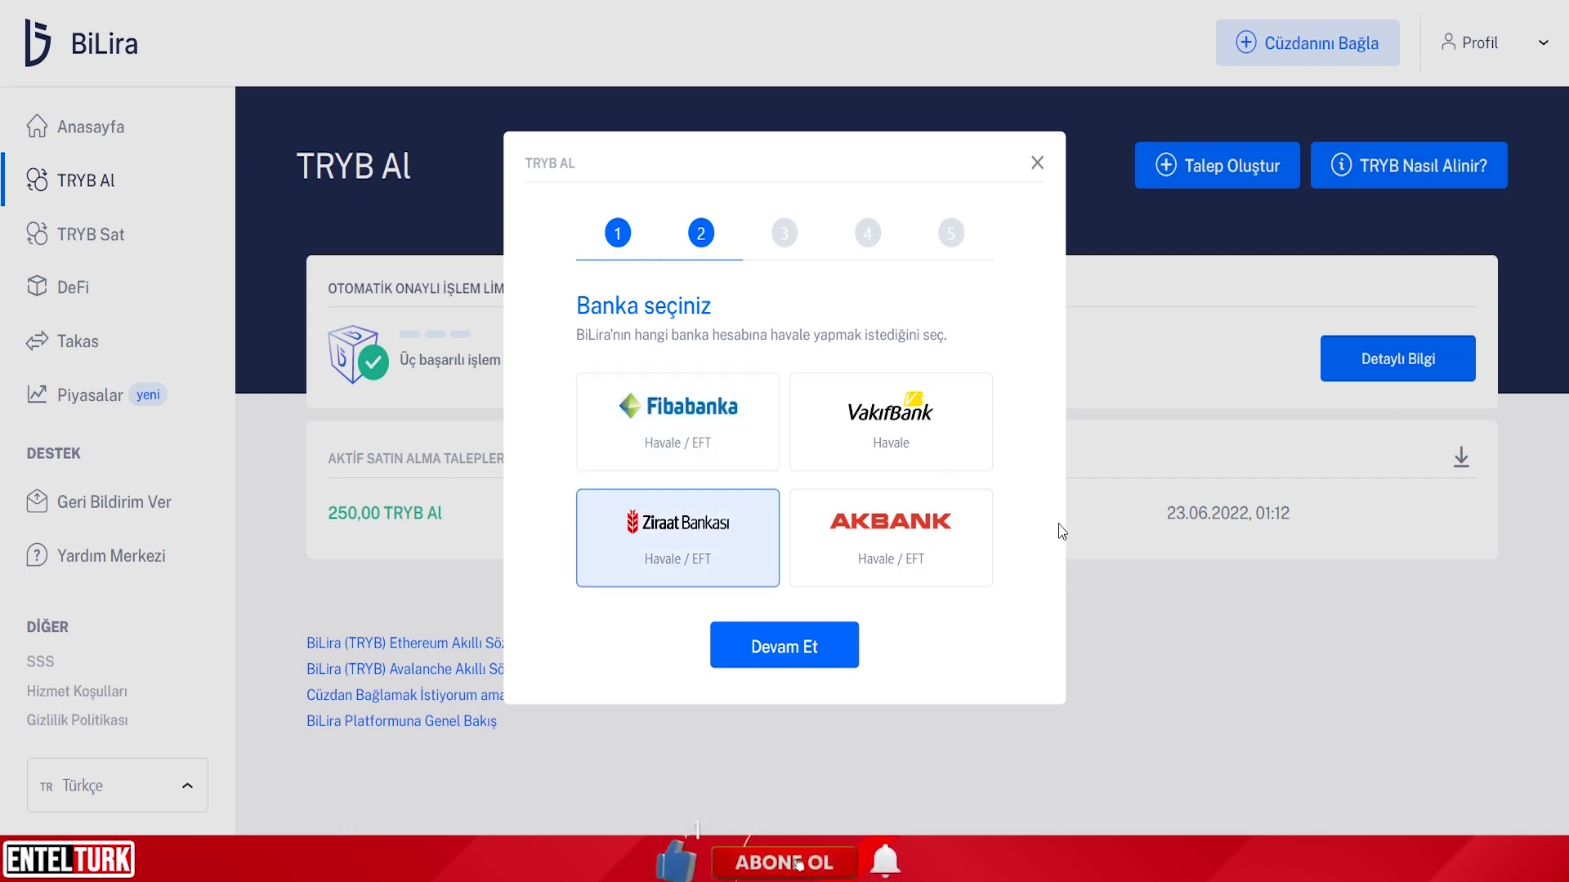
click(825, 659)
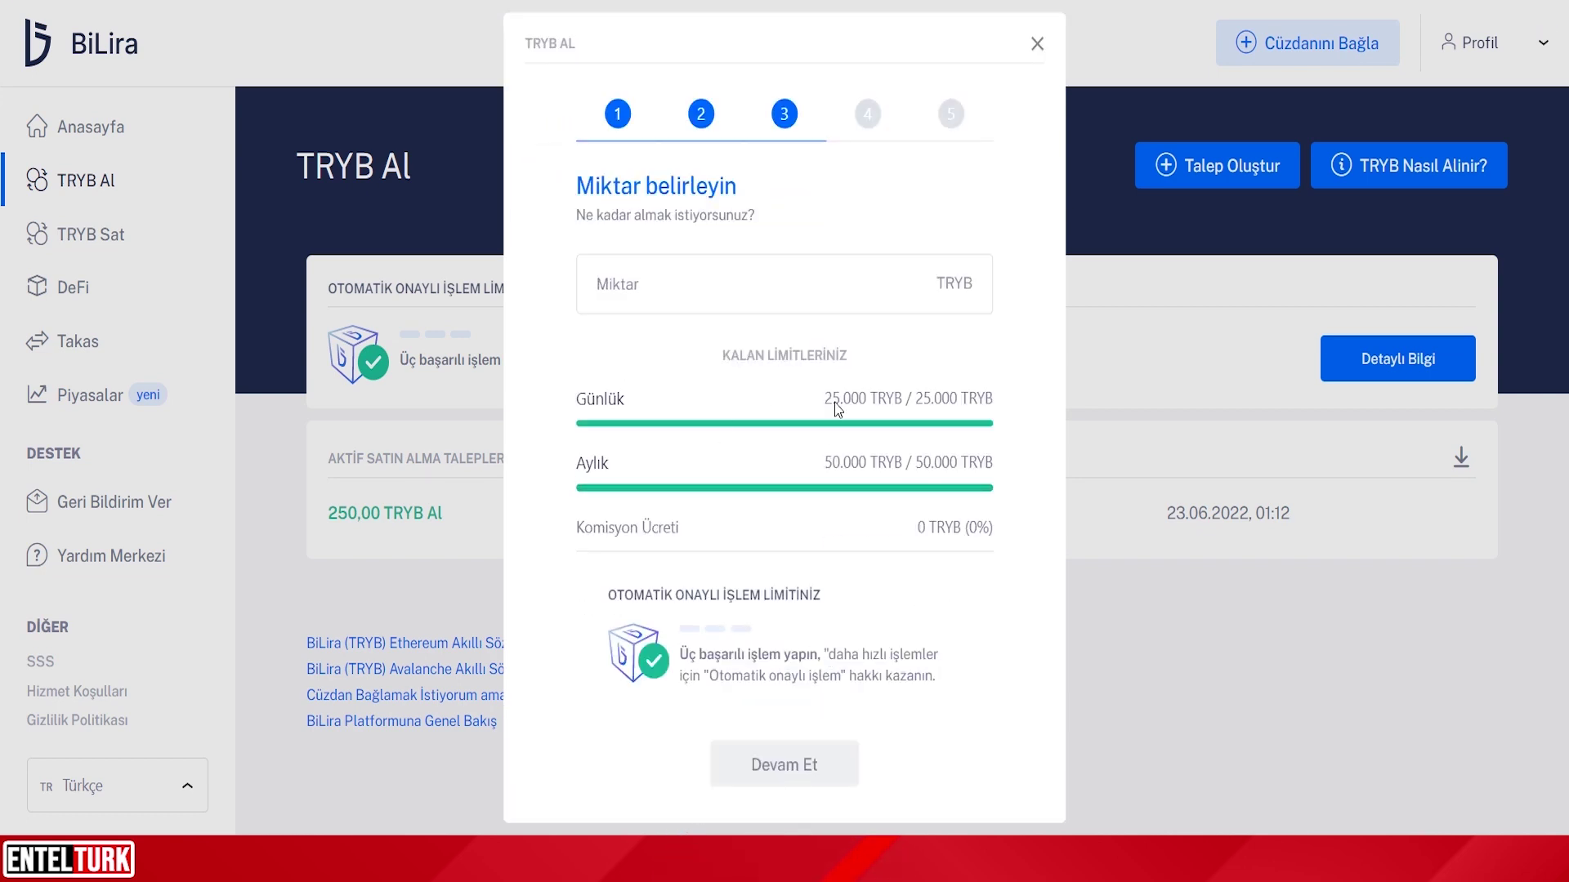
Set the purchase amount to 250 TRYB, decline the optional SOL purchase and proceed to the request summary.
click(787, 299)
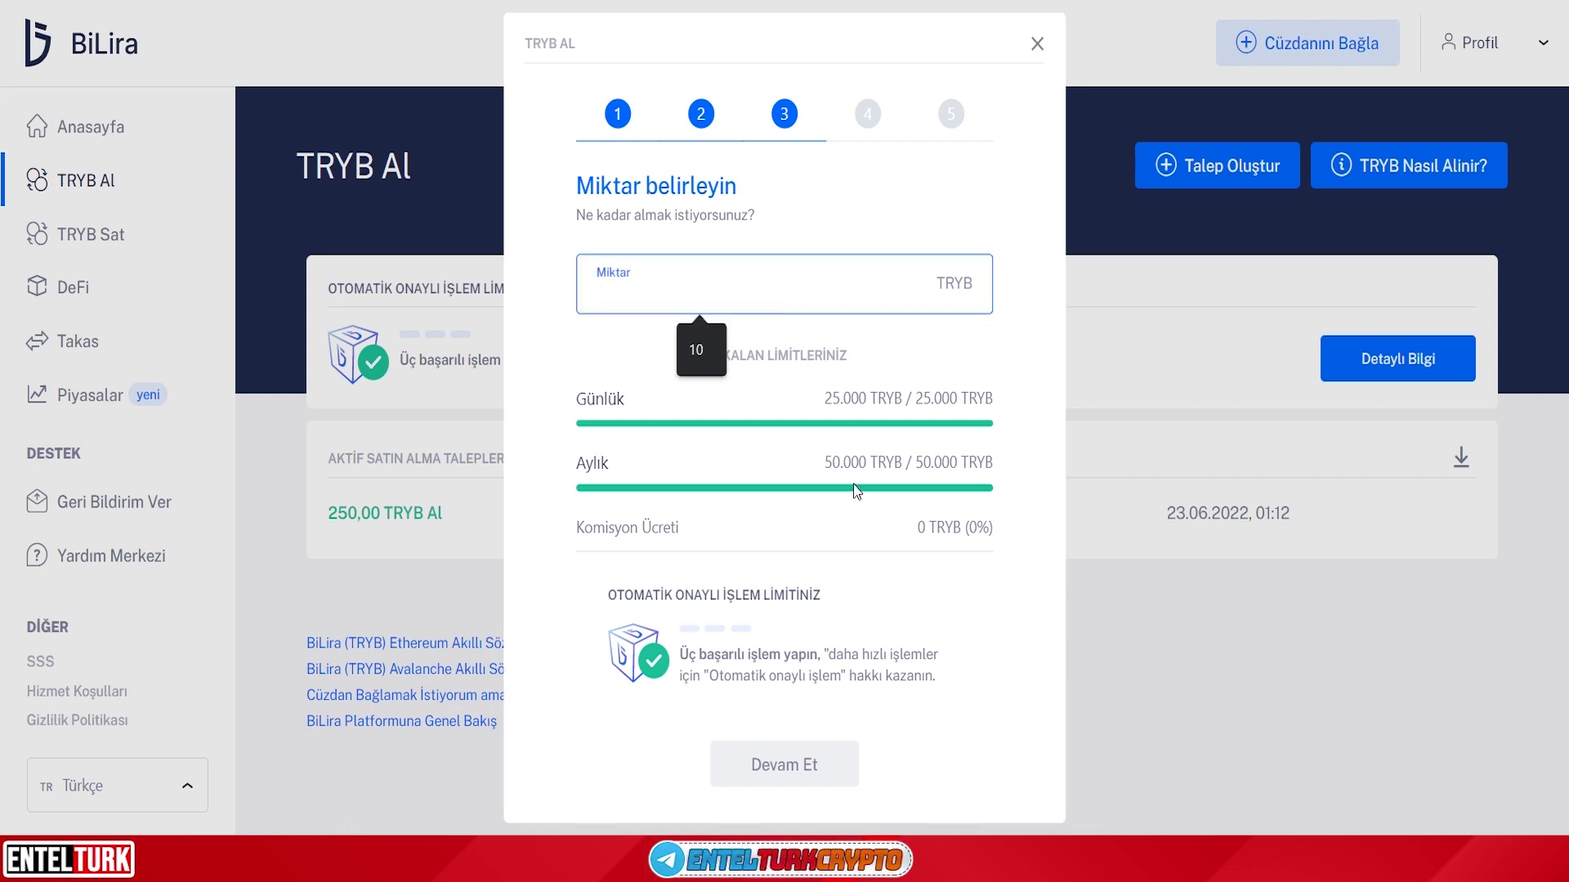
text(250)
click(1036, 366)
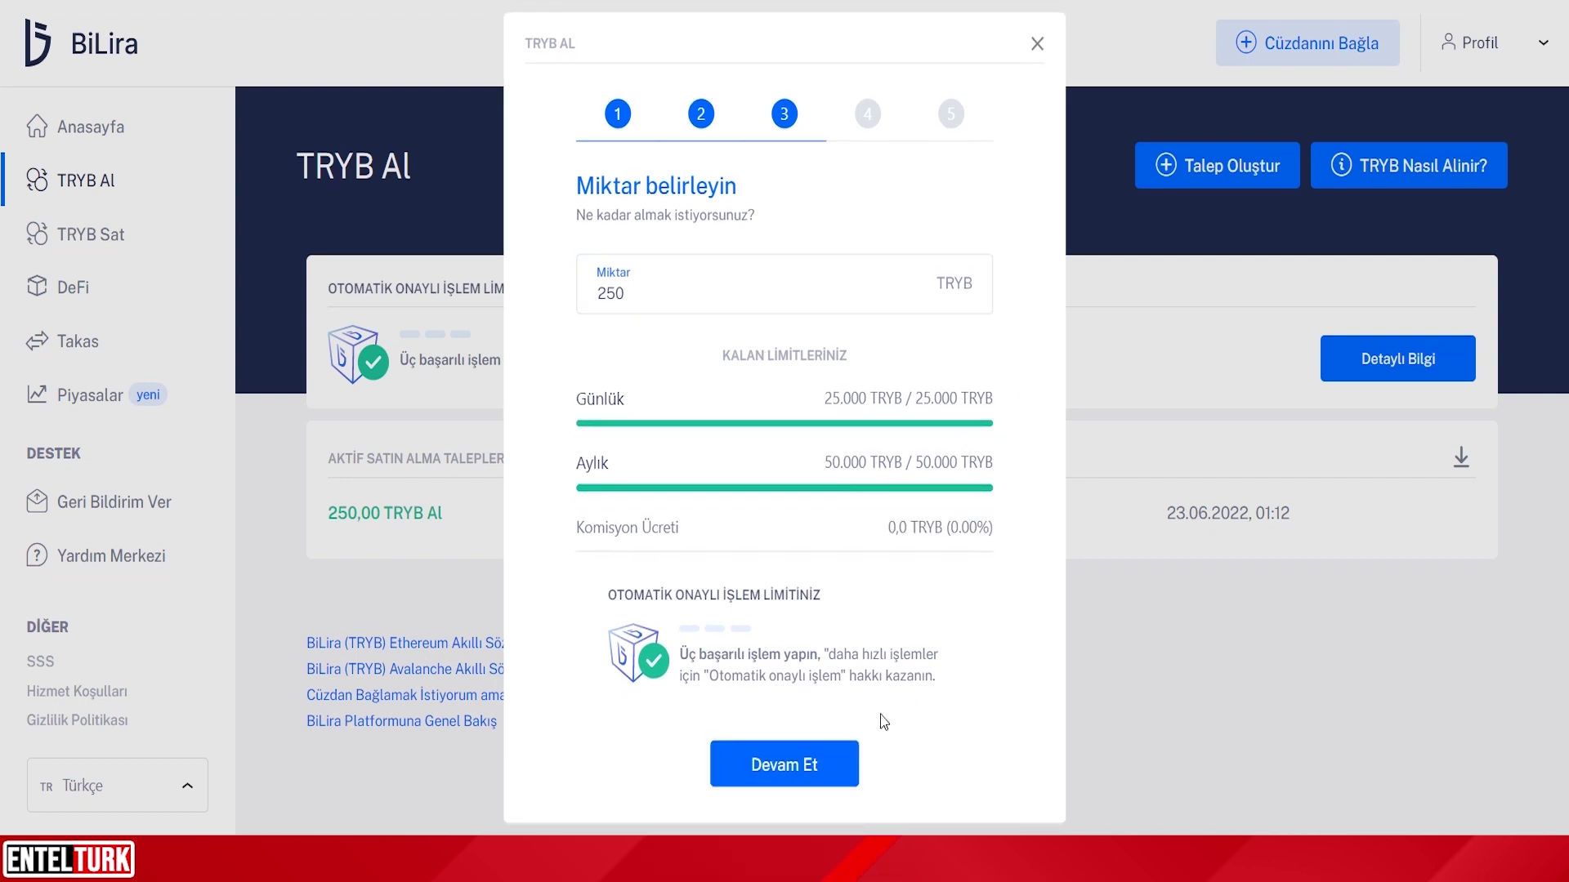
click(782, 761)
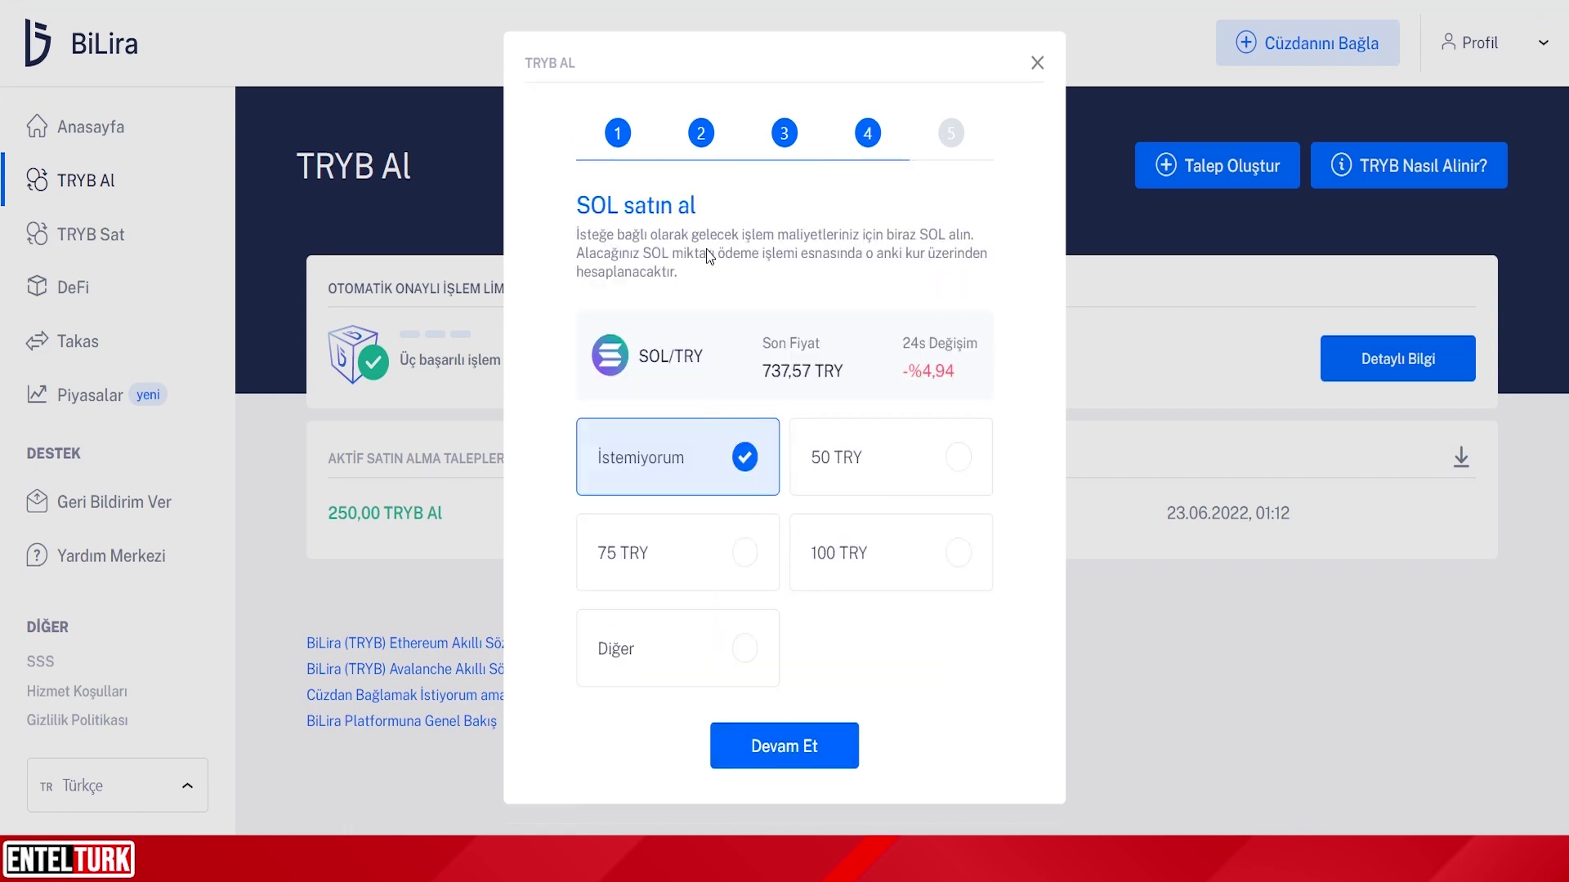
click(842, 751)
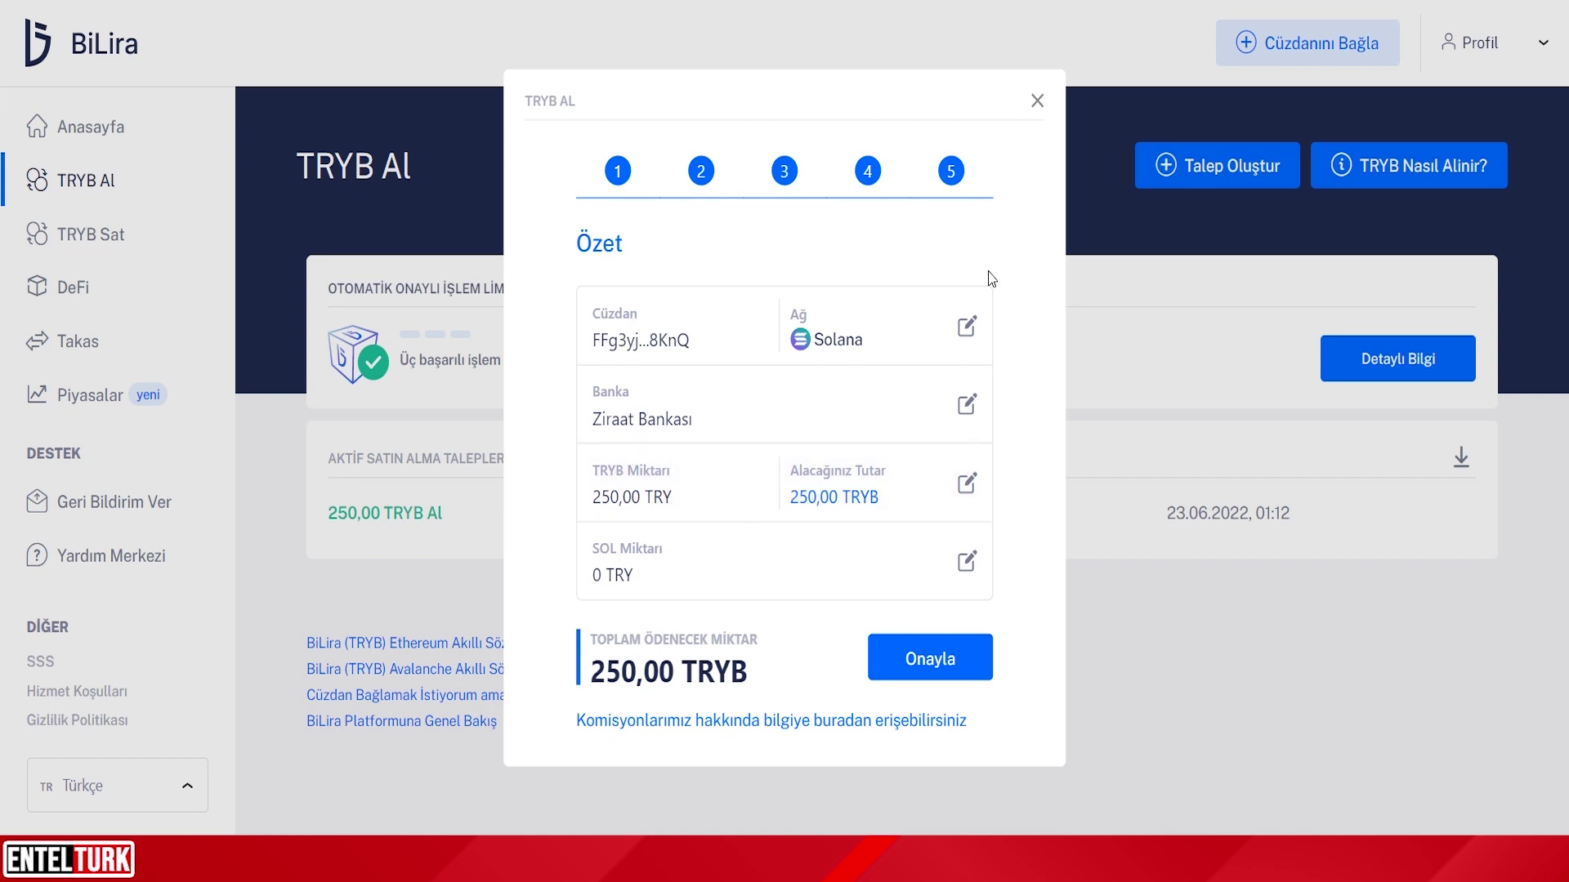
Go back from the request summary to the wallet selection stage of the TRYB purchase.
click(706, 162)
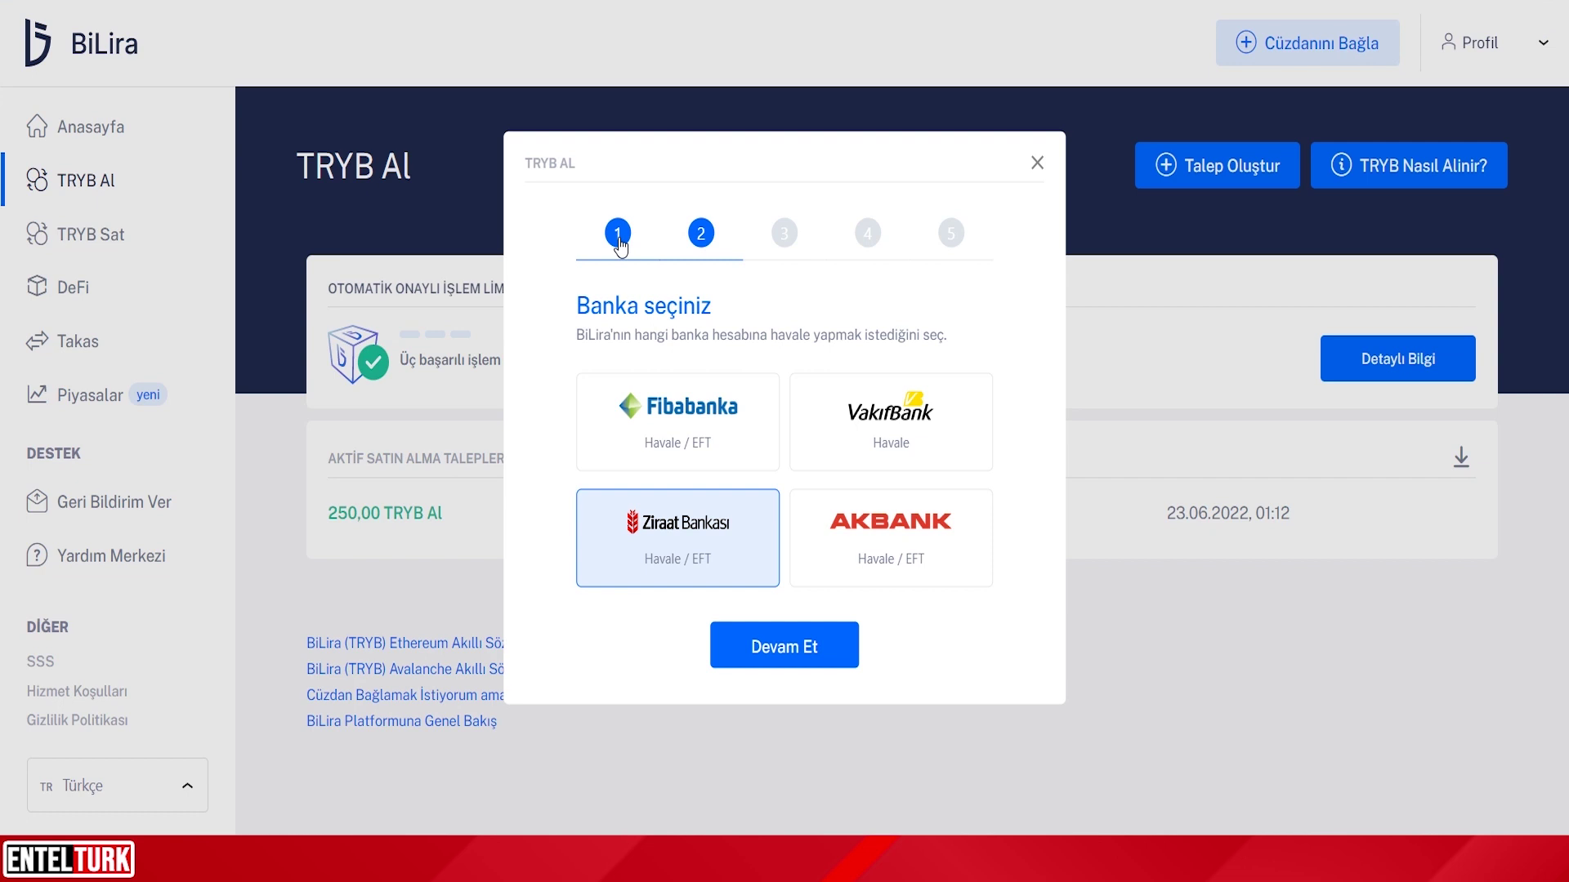
click(617, 235)
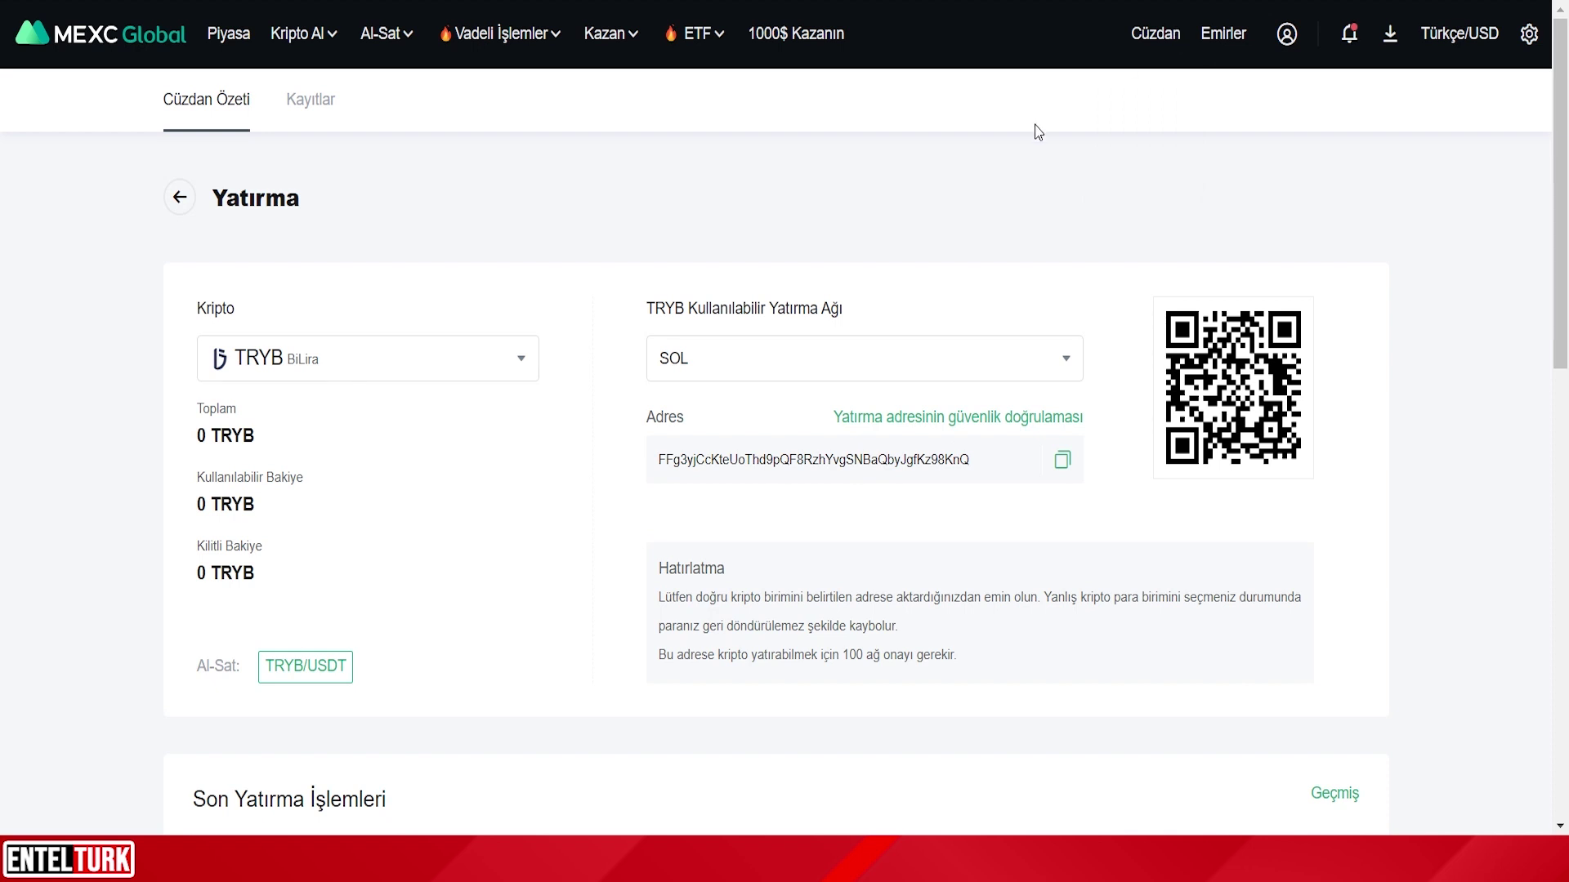
Switch to MEXC Global, look through the spot wallet in the wallet overview and hide the account balances.
click(1158, 101)
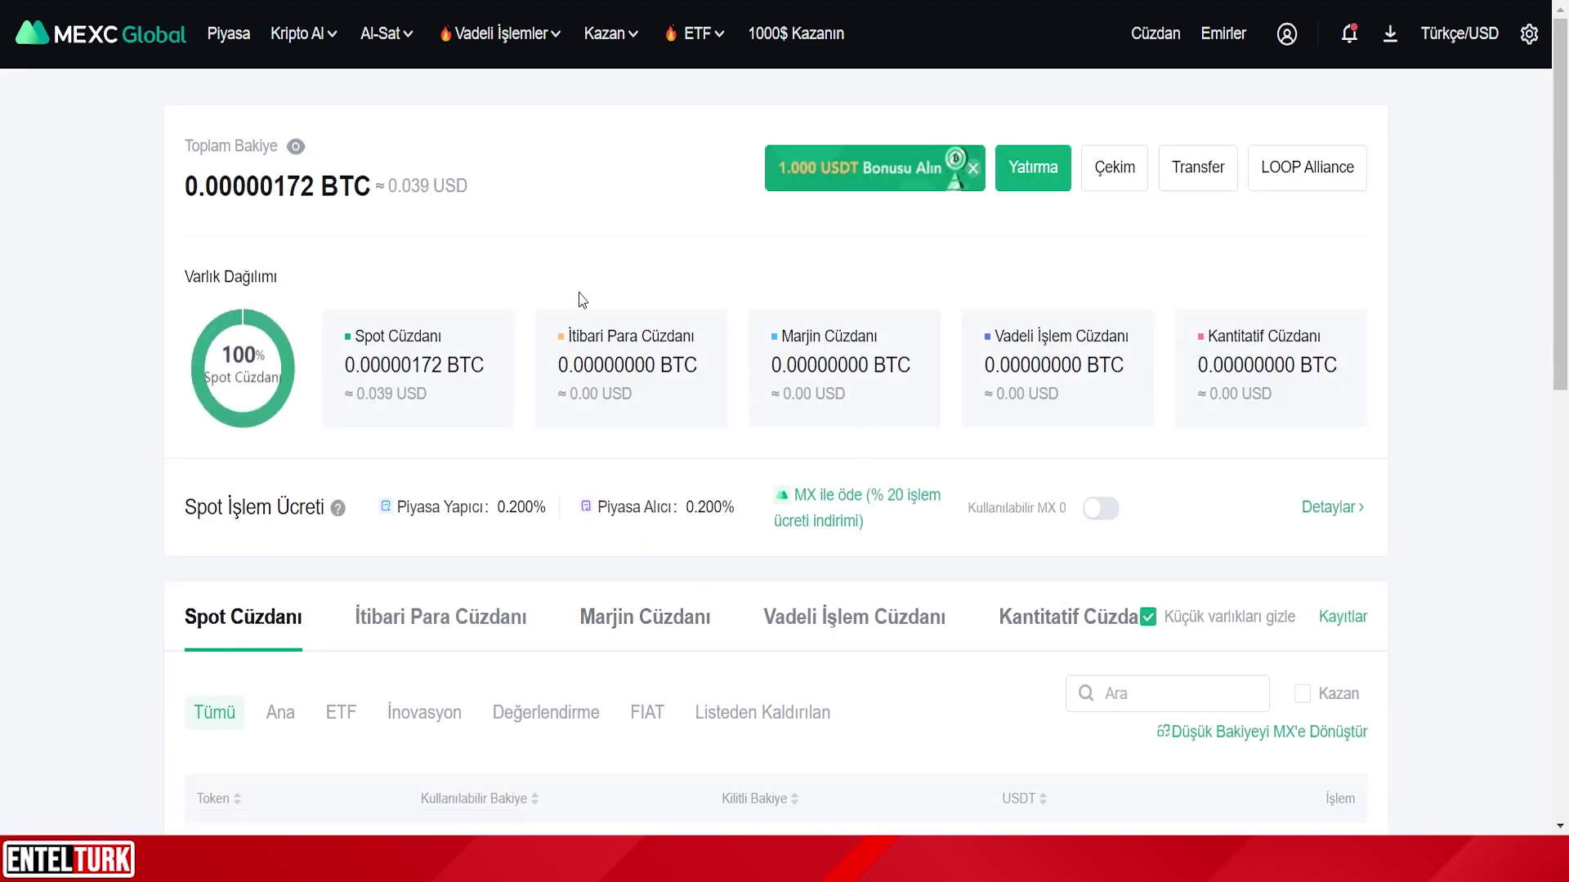
scroll(703, 492, down, 7)
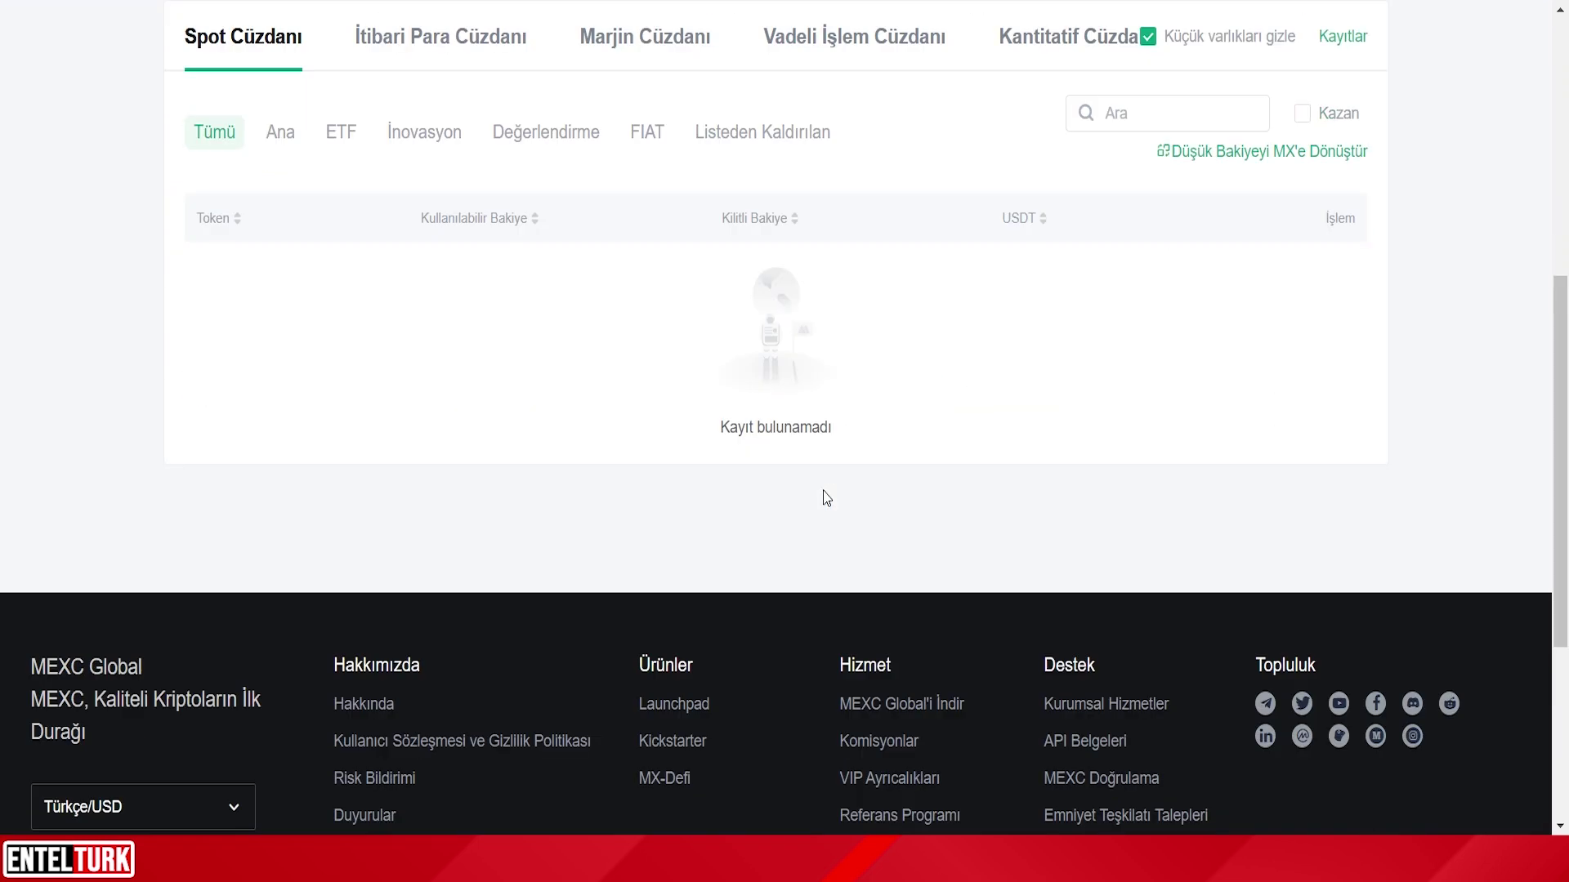
scroll(827, 497, up, 7)
click(296, 147)
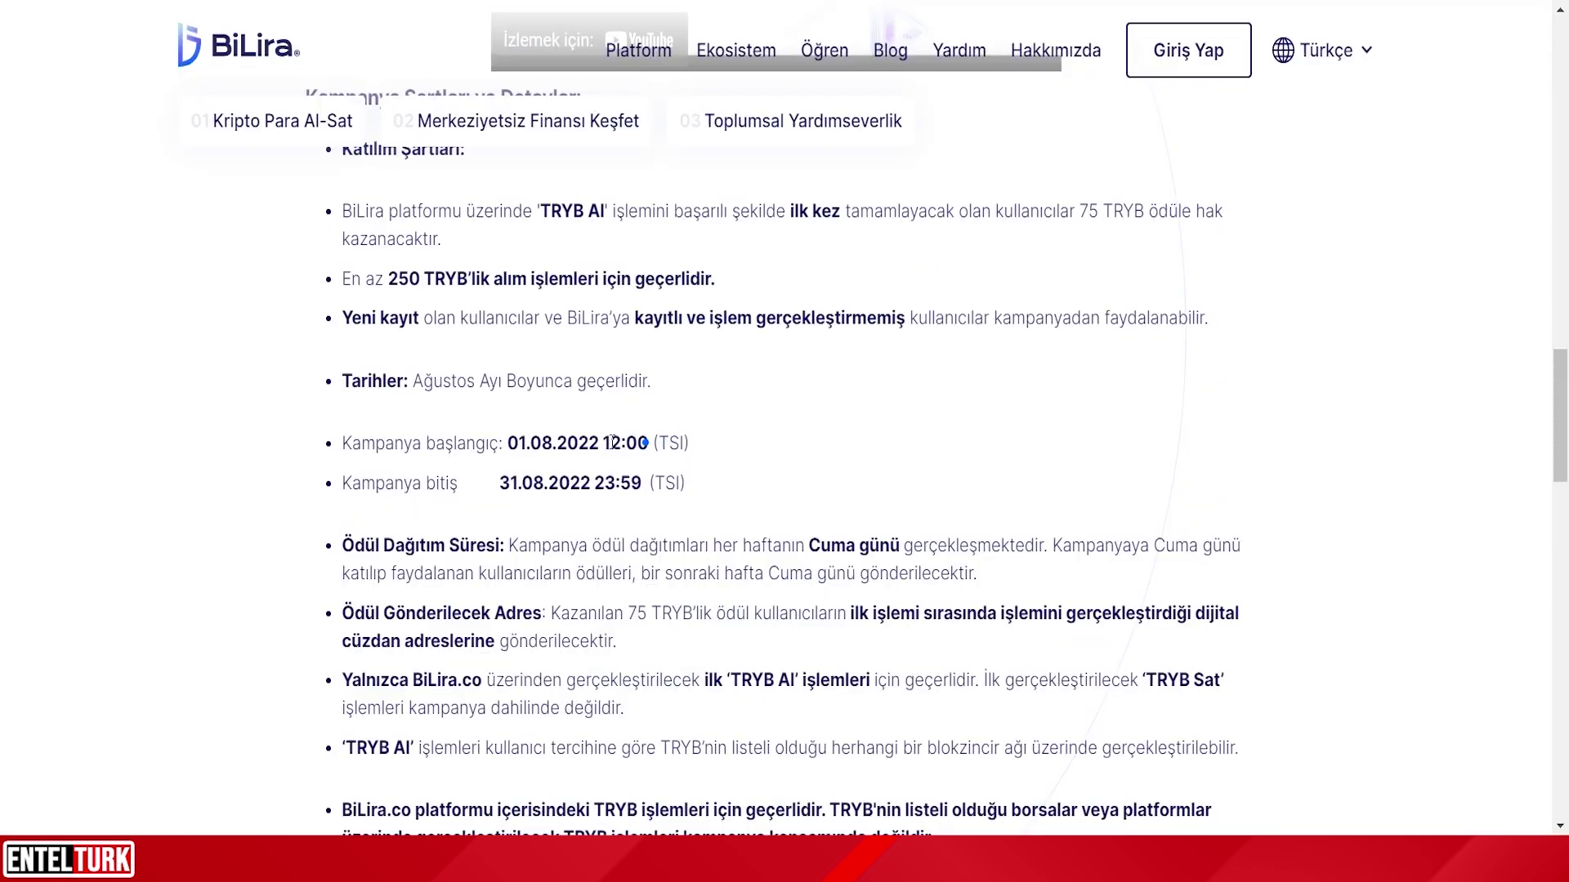
Switch to the BiLira campaign page and read the participation terms, dates and reward distribution rules.
scroll(618, 369, down, 2)
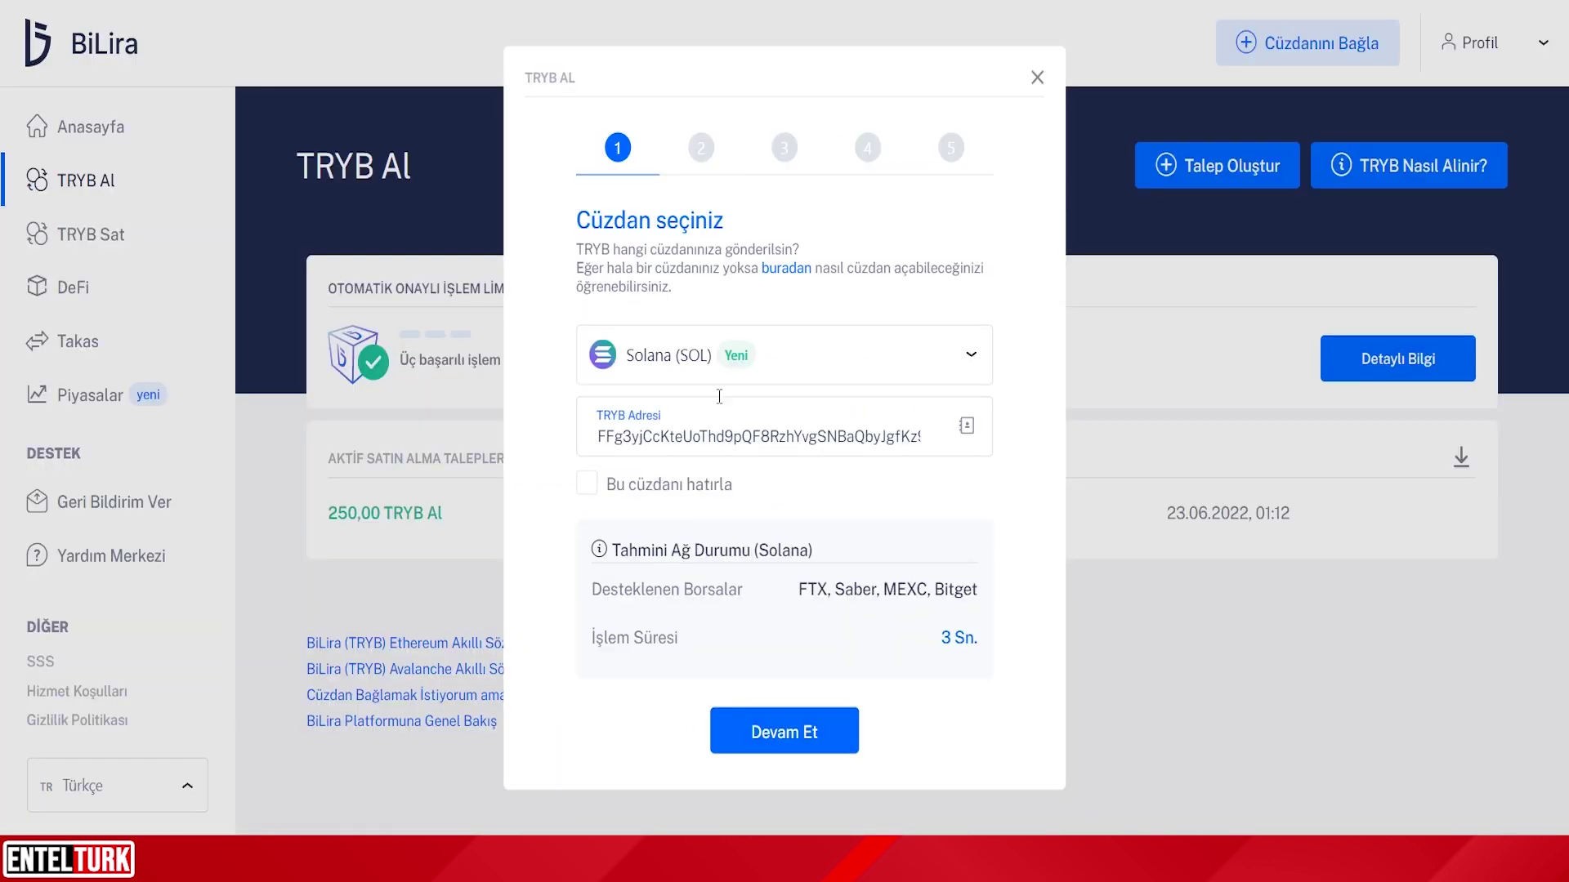
In BiLira's purchase request, choose Ziraat Bankası again, keep the 250 TRYB amount without SOL, and approve the request.
click(807, 730)
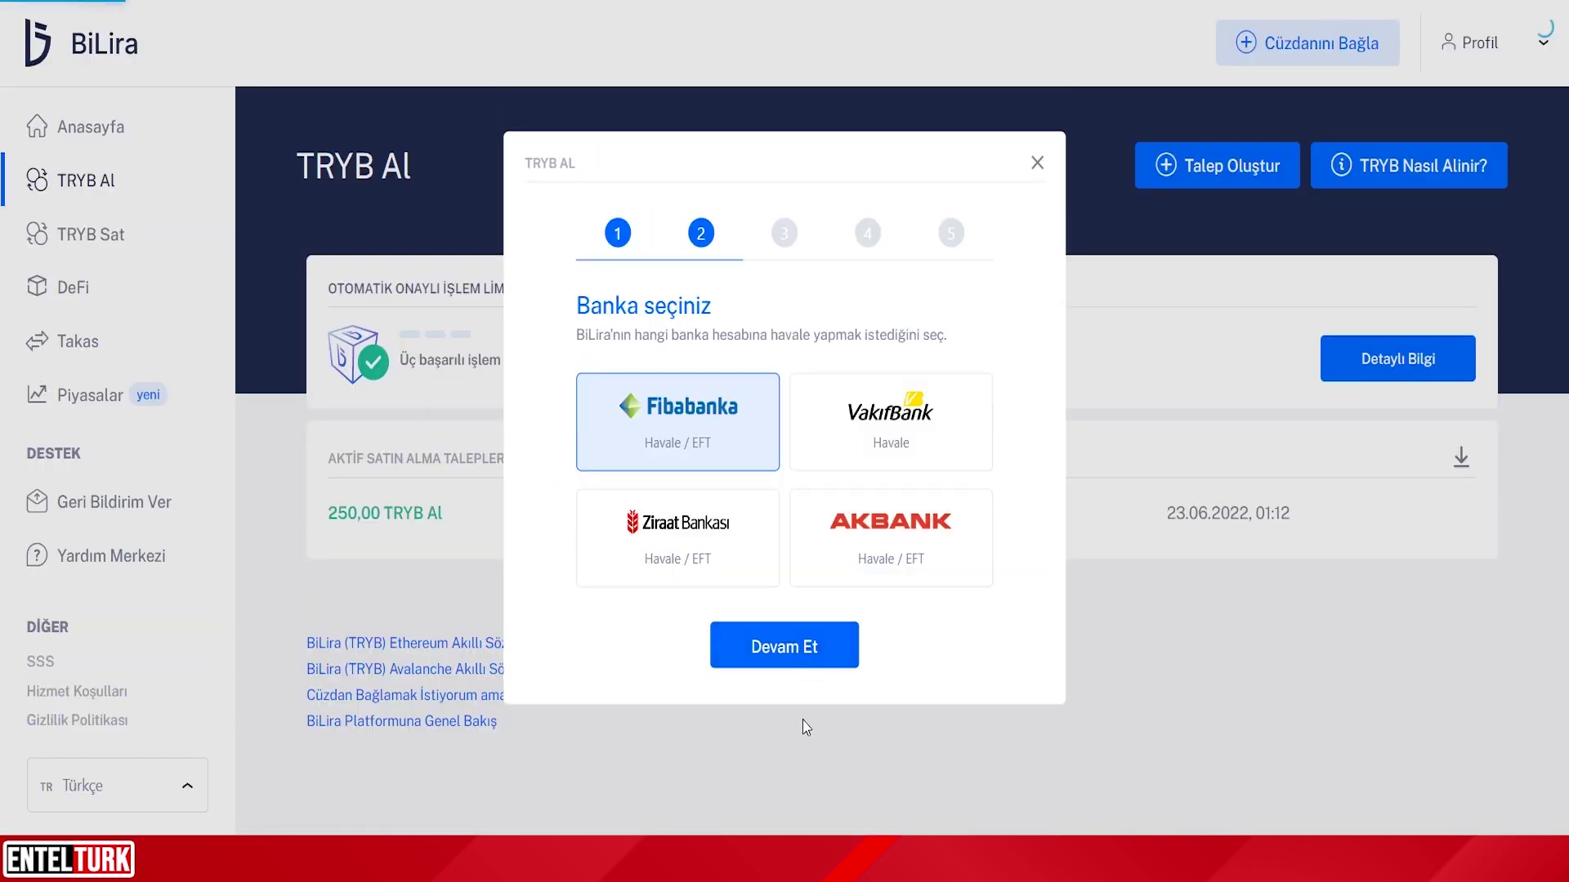
click(682, 541)
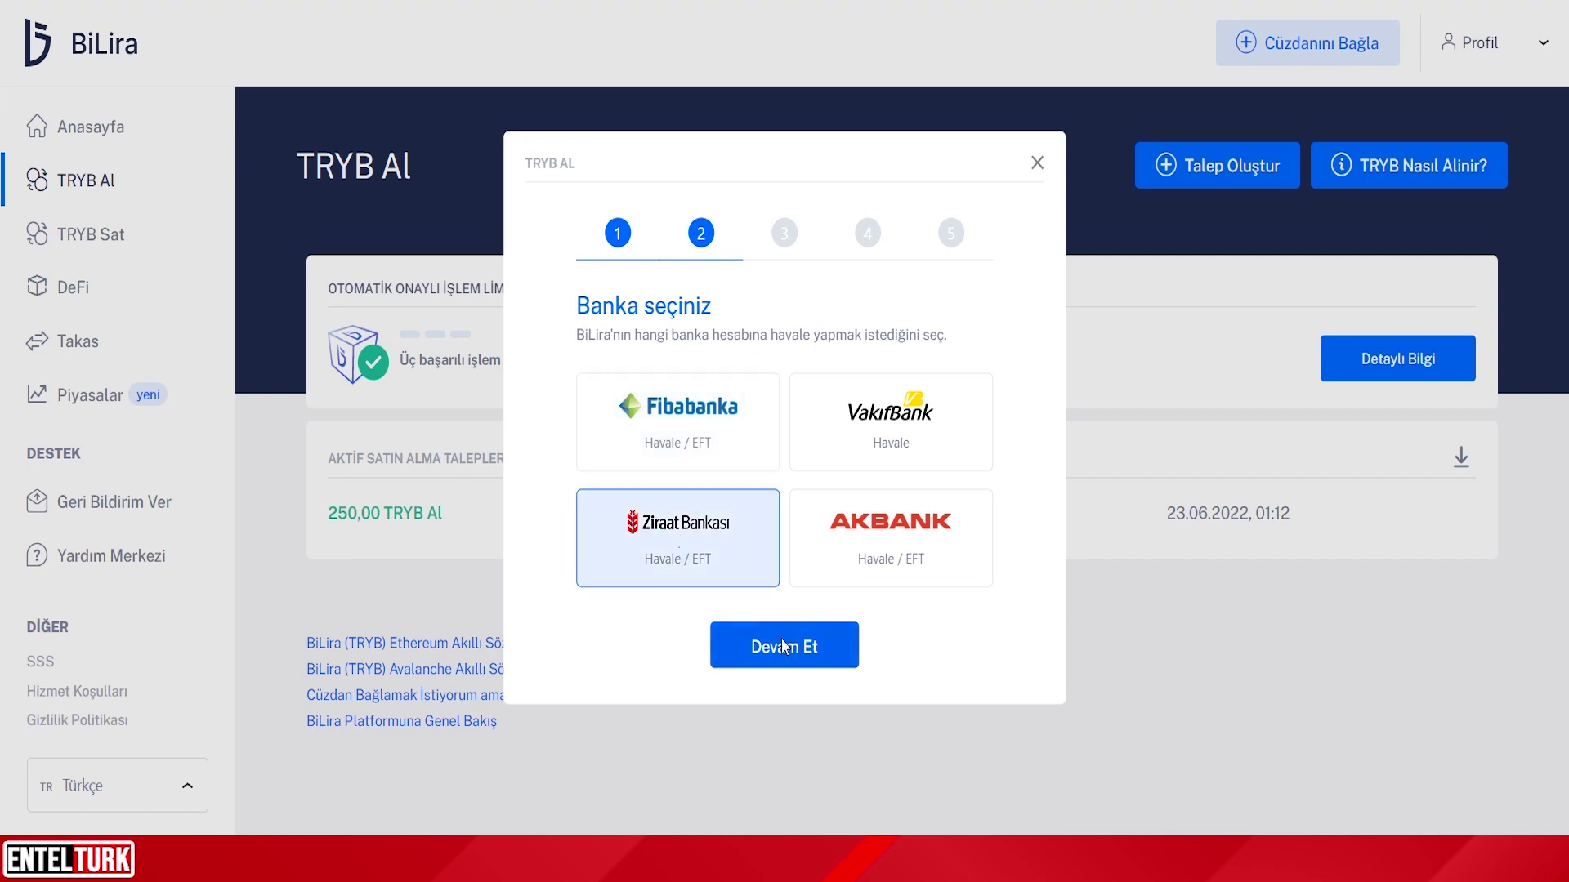
click(784, 647)
click(799, 782)
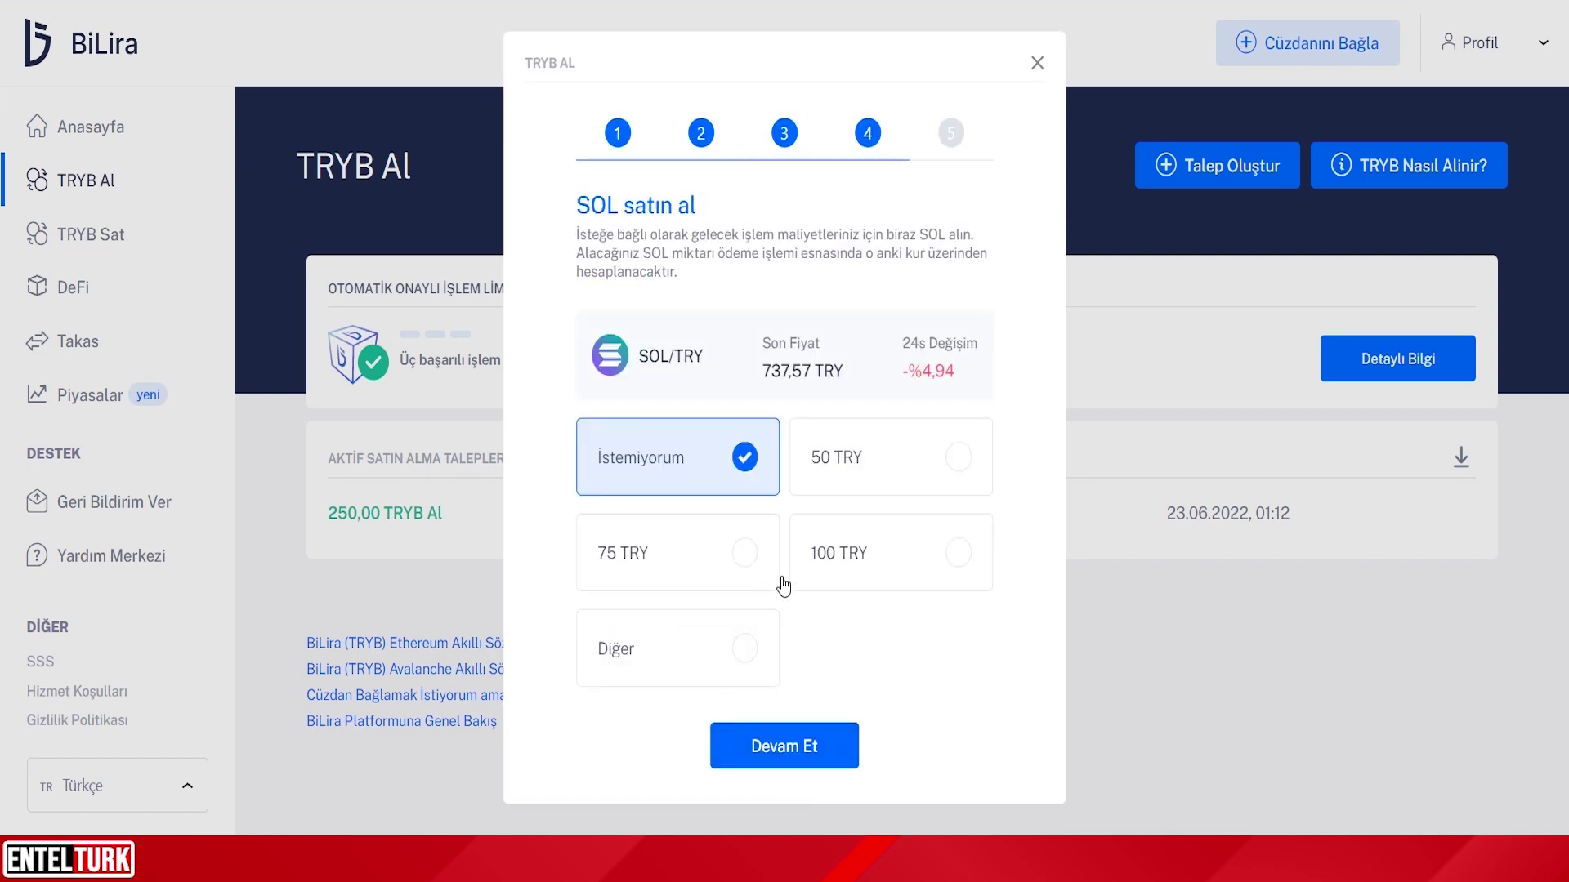
click(828, 756)
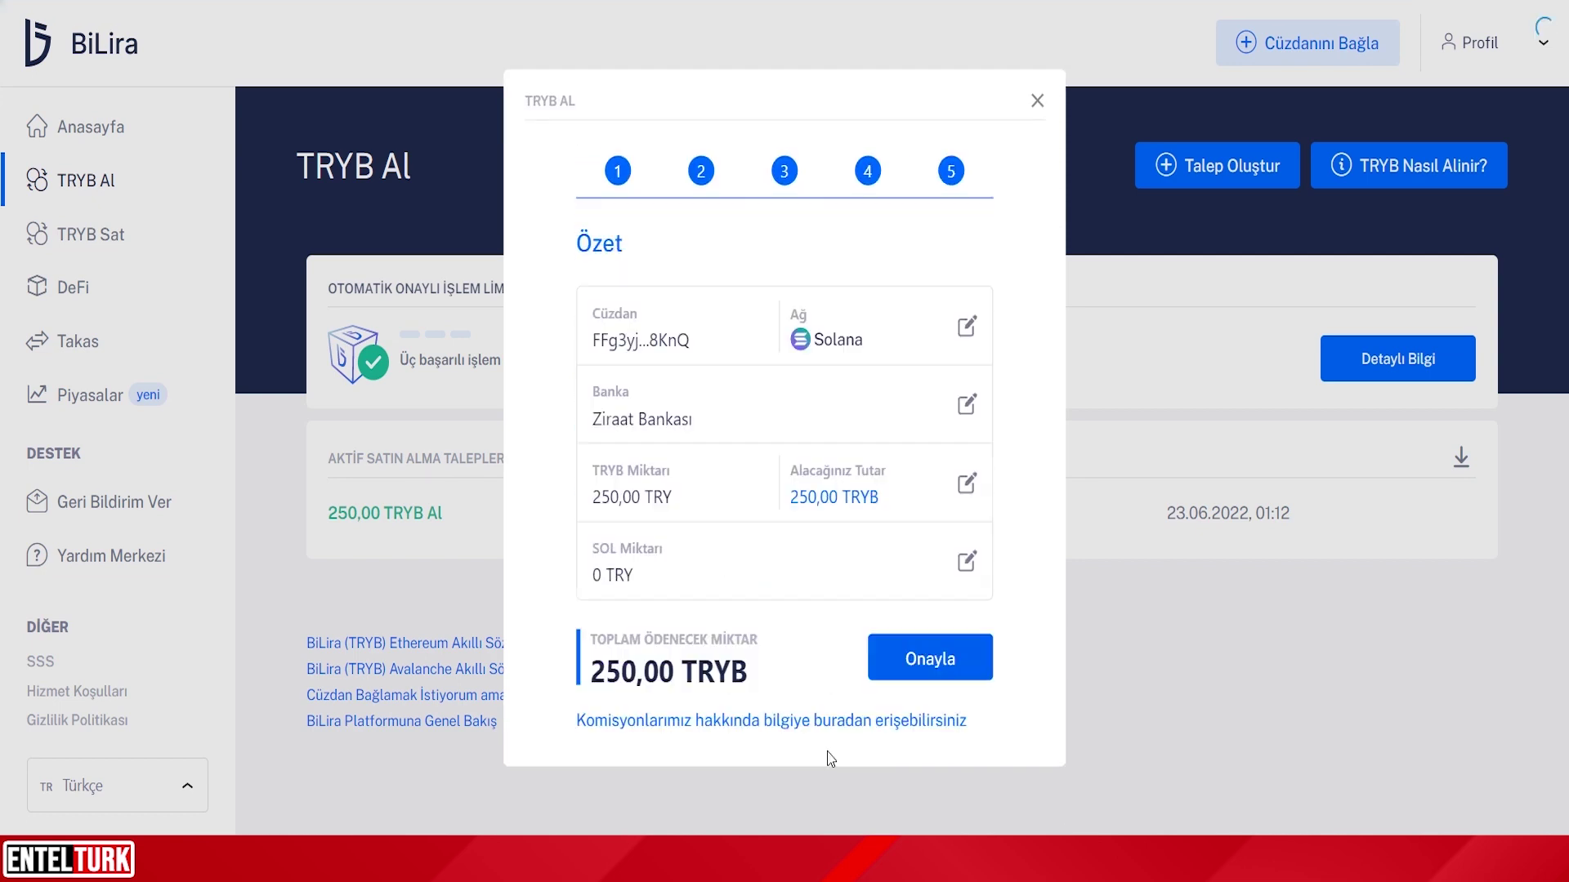
click(935, 657)
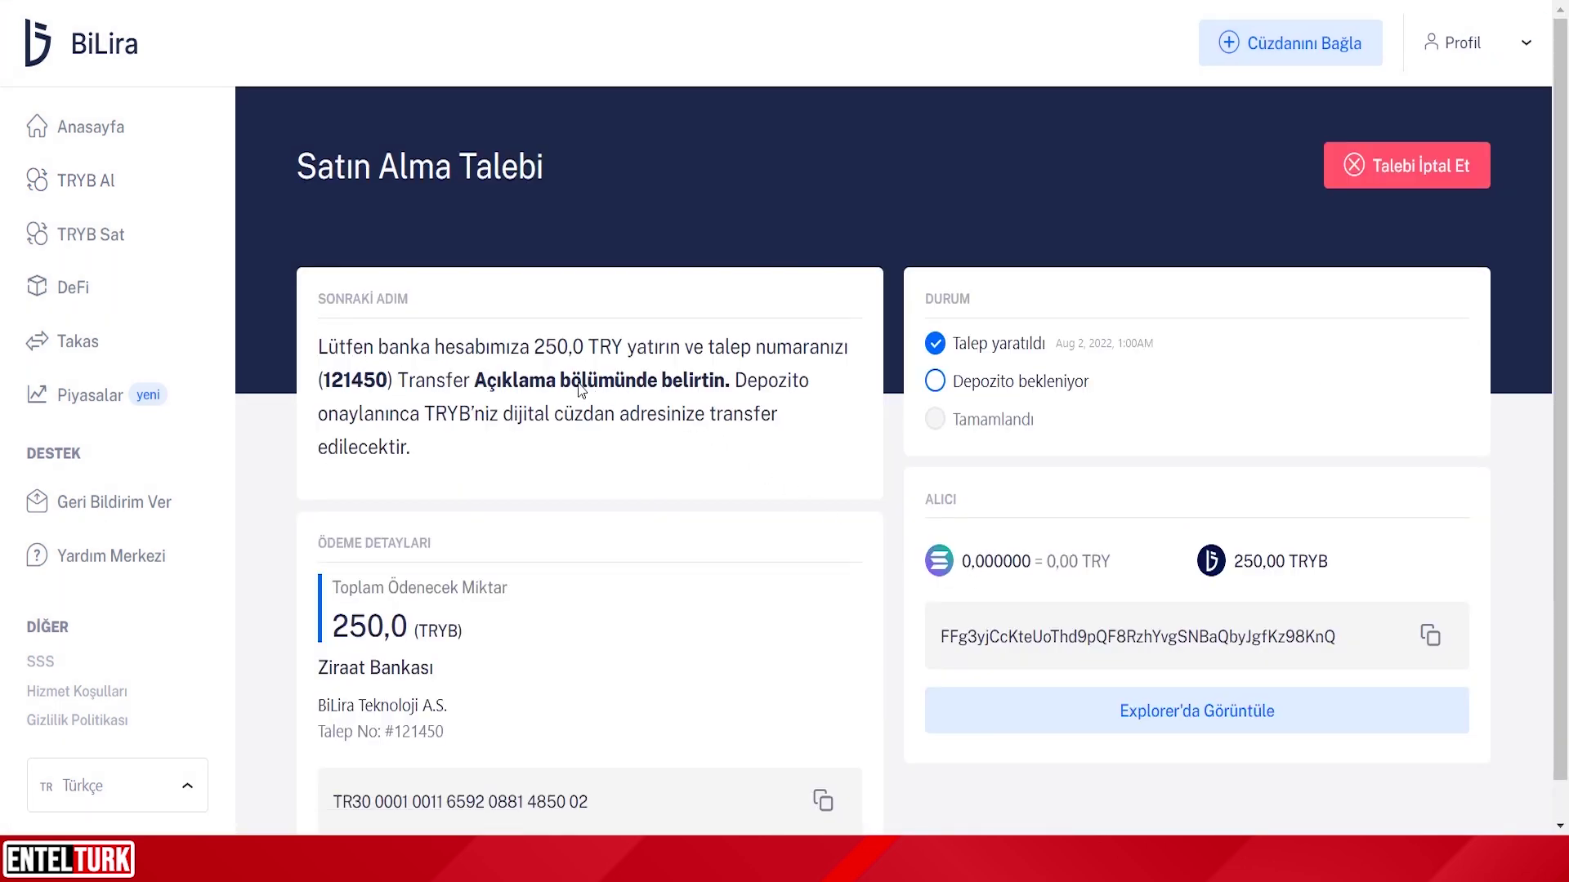
Review the request number required in the transfer description and copy the Ziraat Bankası IBAN from the payment details.
scroll(646, 446, down, 1)
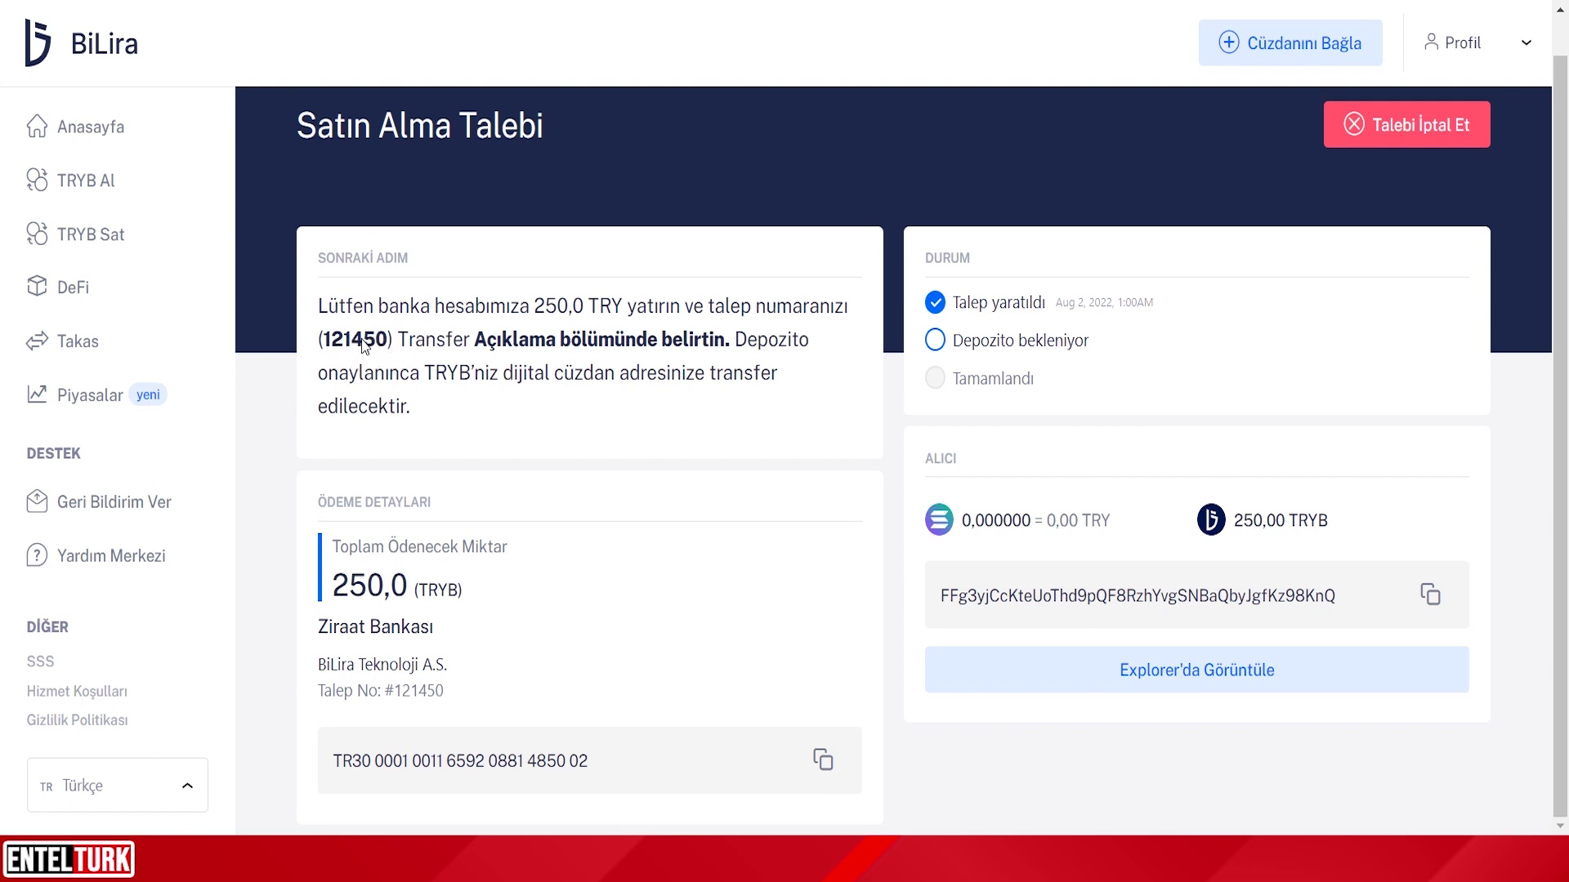
drag(332, 341, 400, 344)
click(397, 346)
click(837, 764)
scroll(898, 427, up, 1)
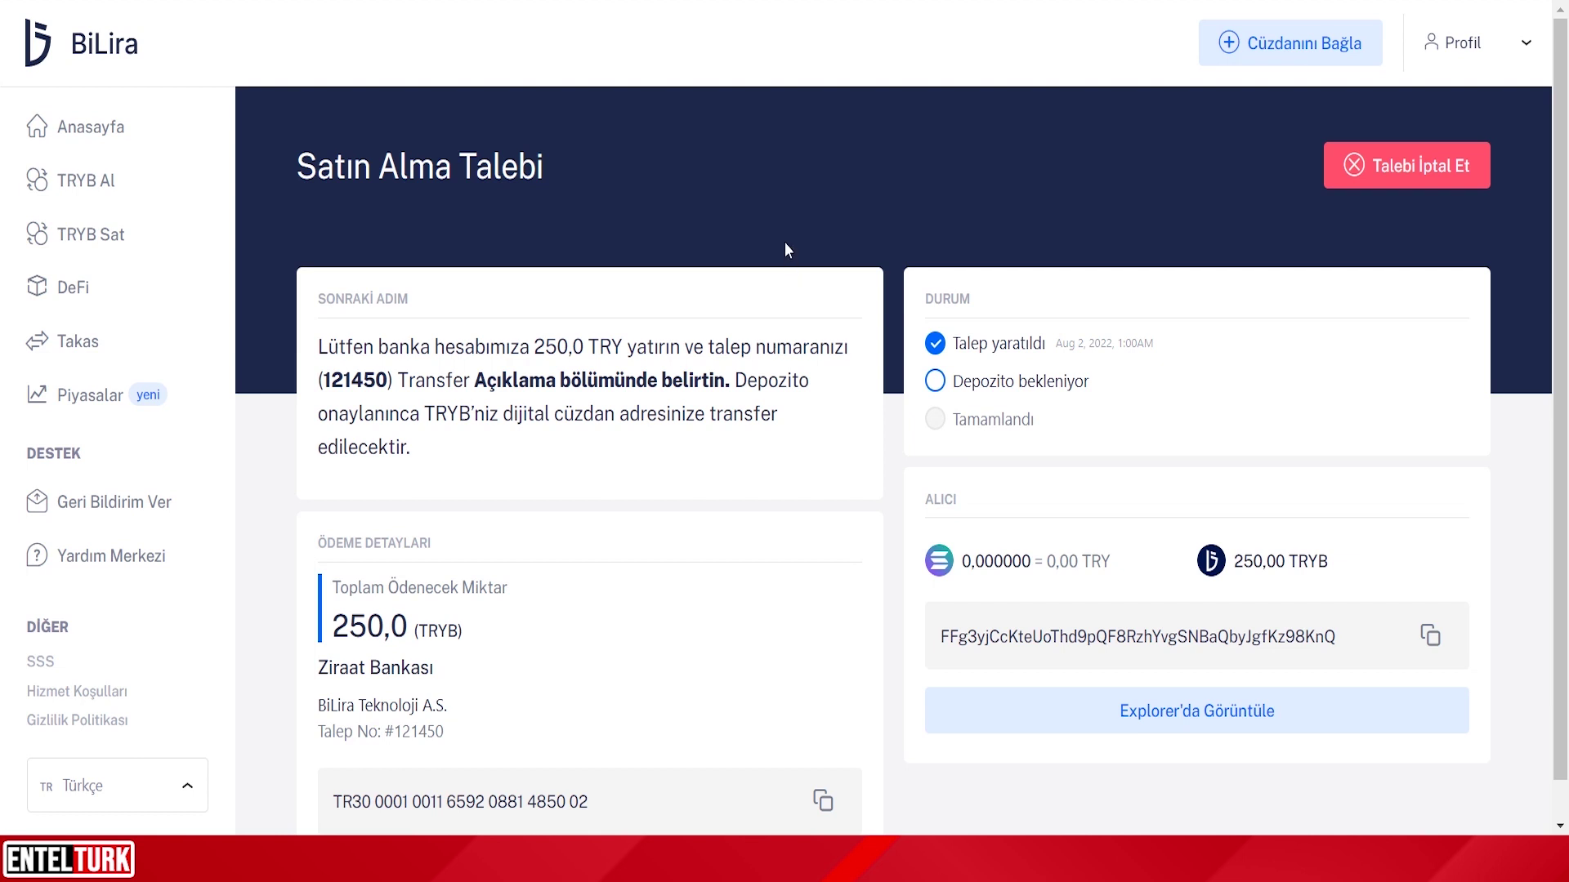
scroll(784, 243, down, 1)
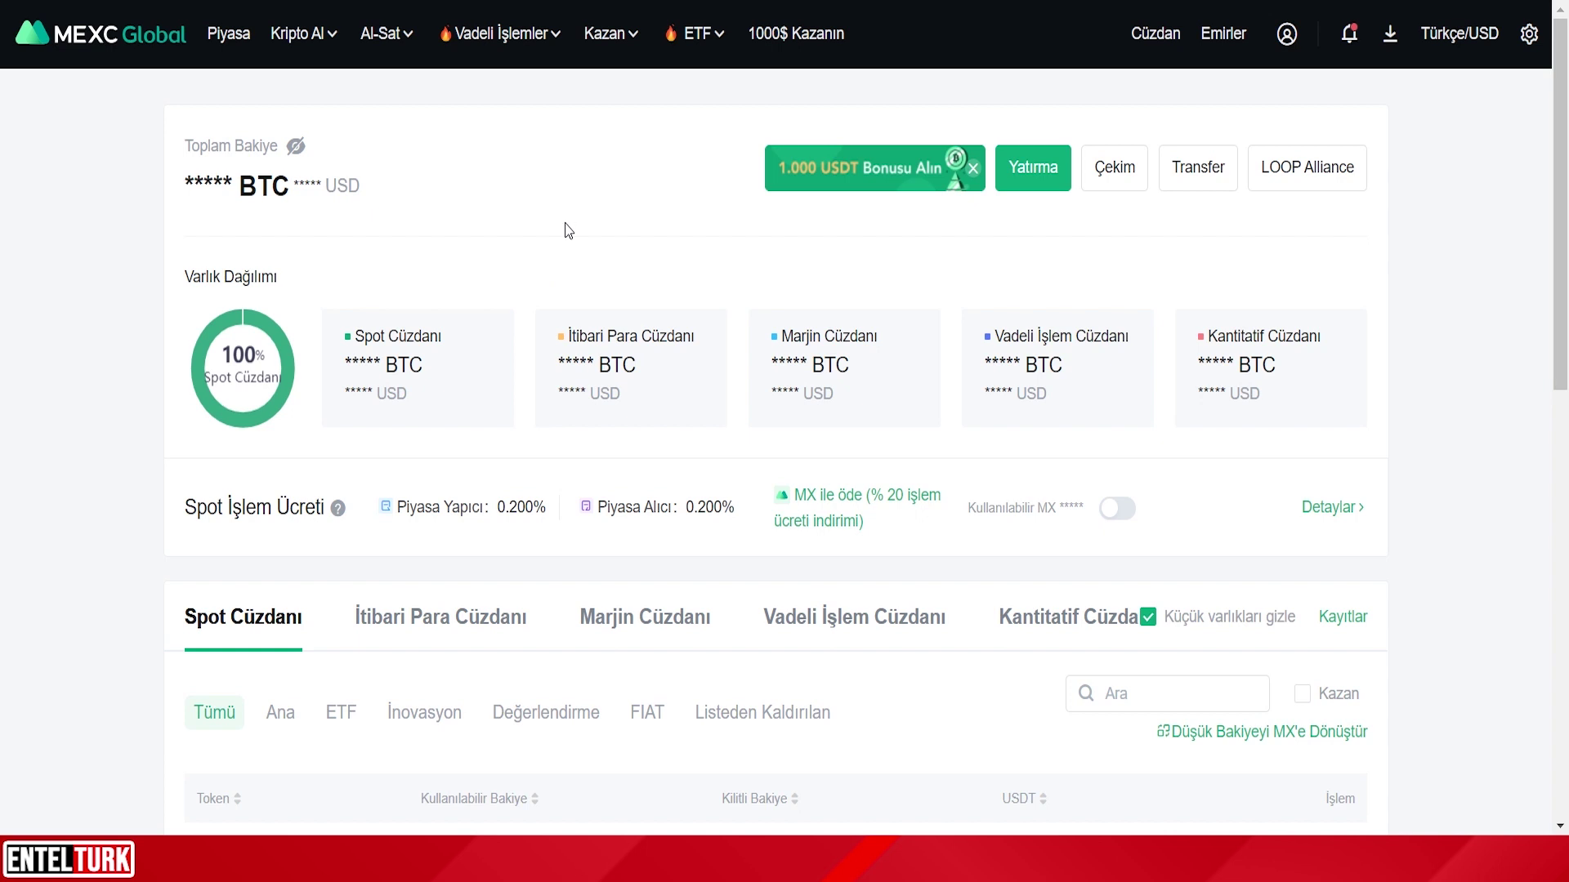
Switch from MEXC to the Entelturk YouTube channel and preview the two newest uploaded videos.
click(137, 42)
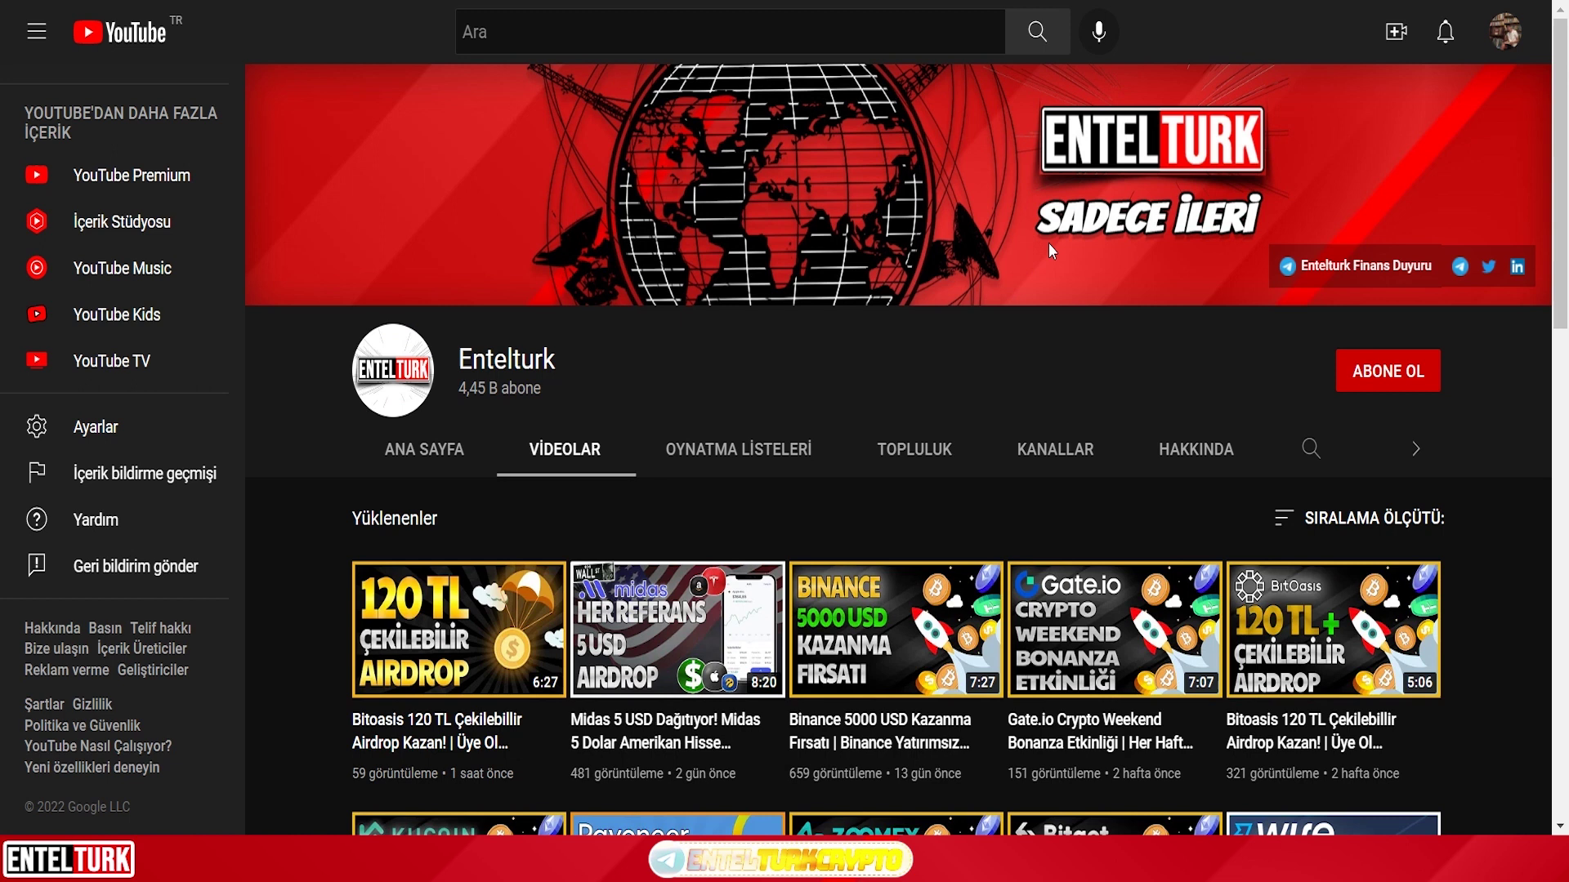
mouse_move(506, 623)
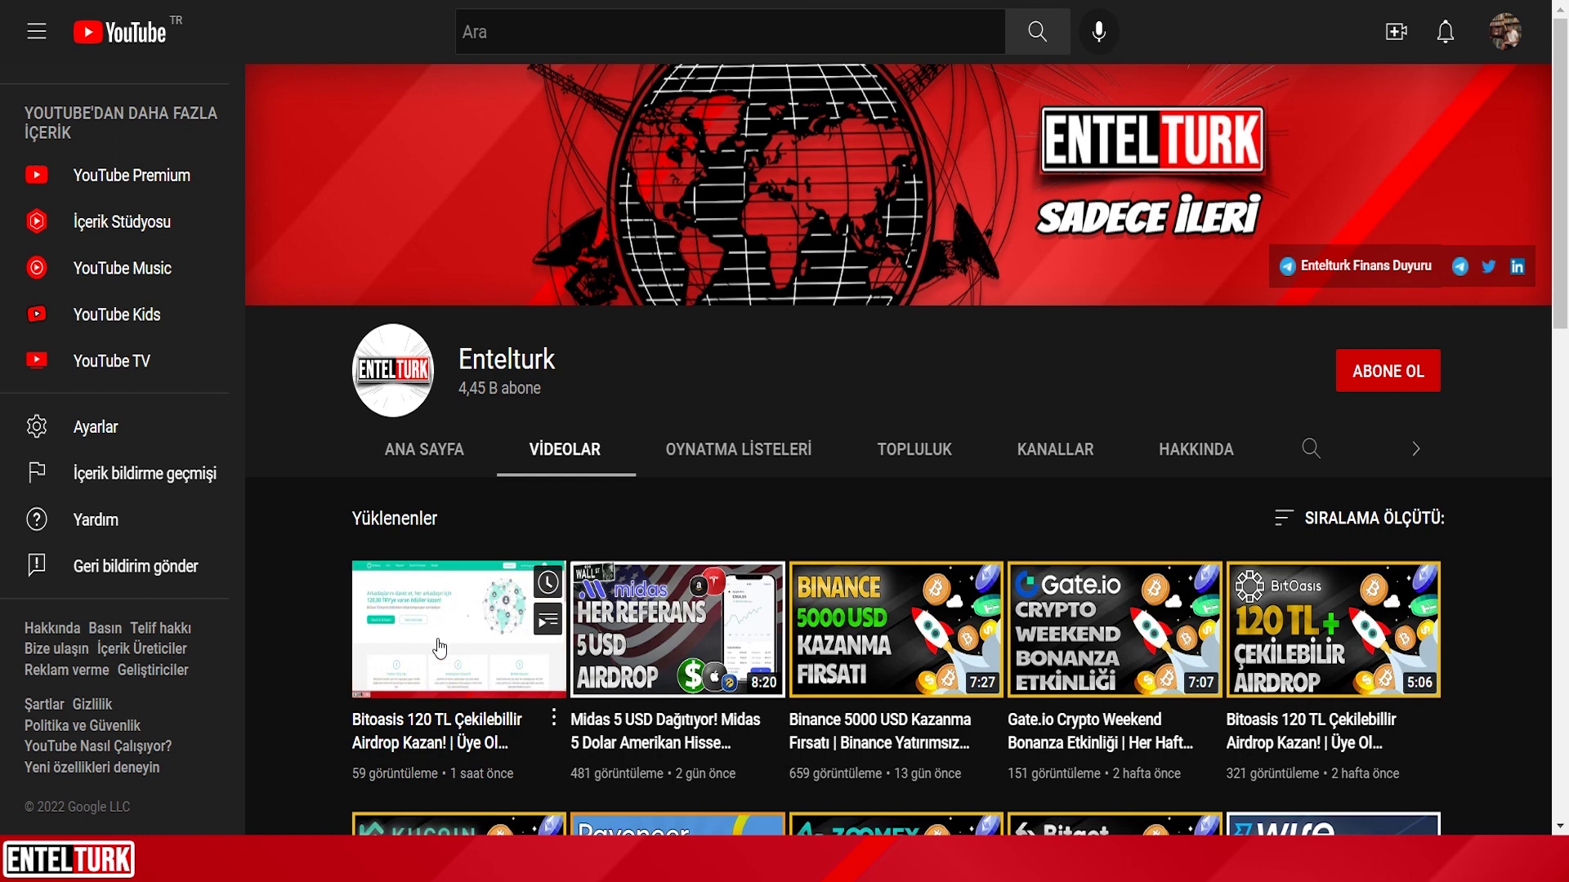
mouse_move(754, 656)
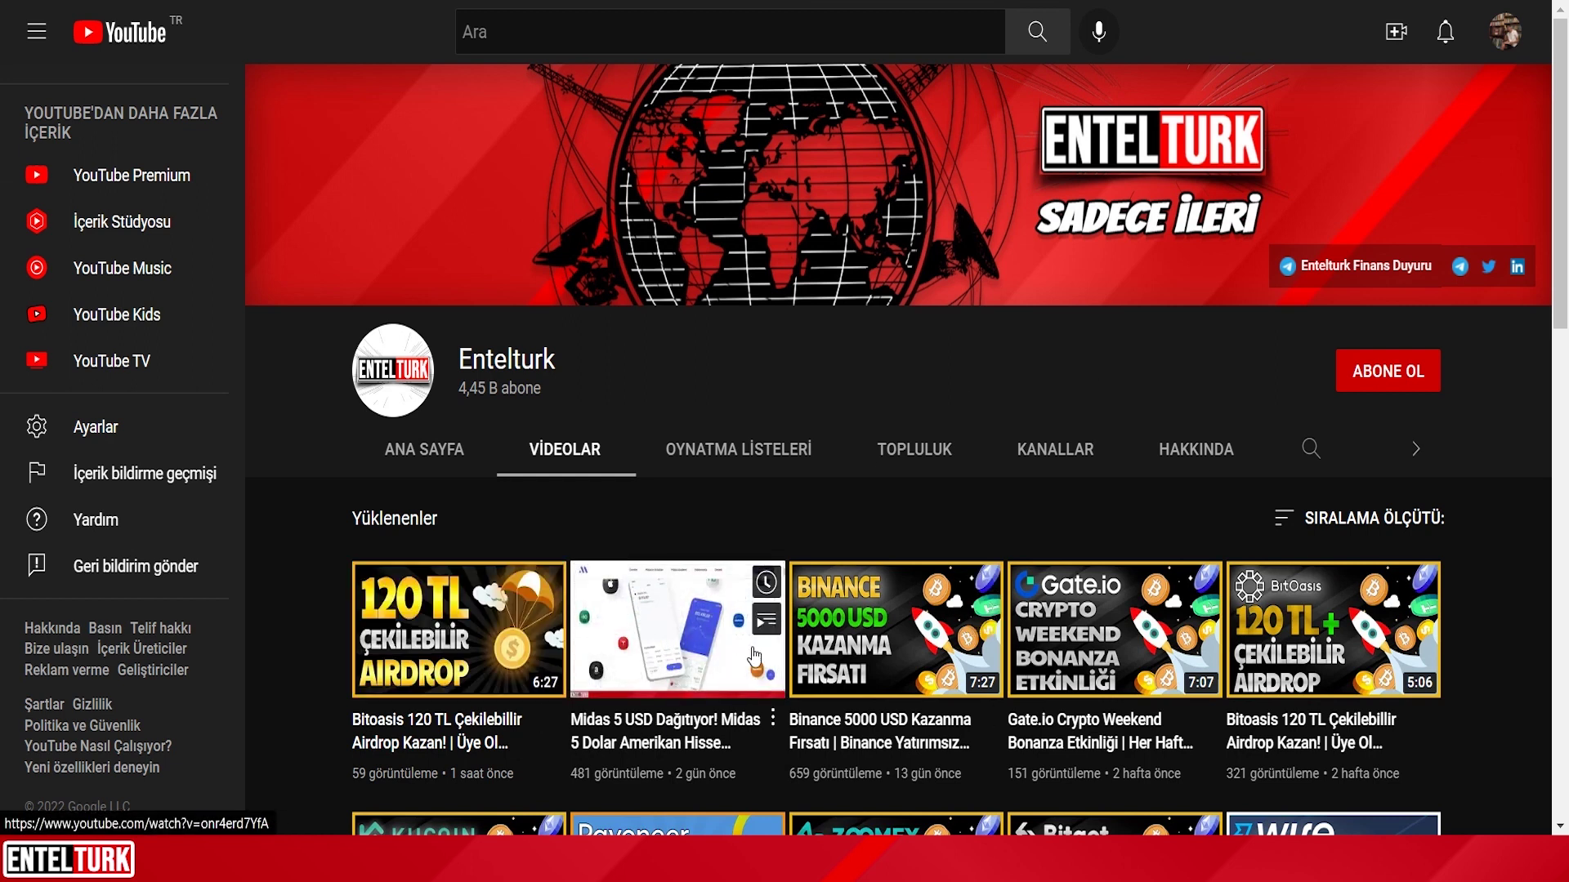